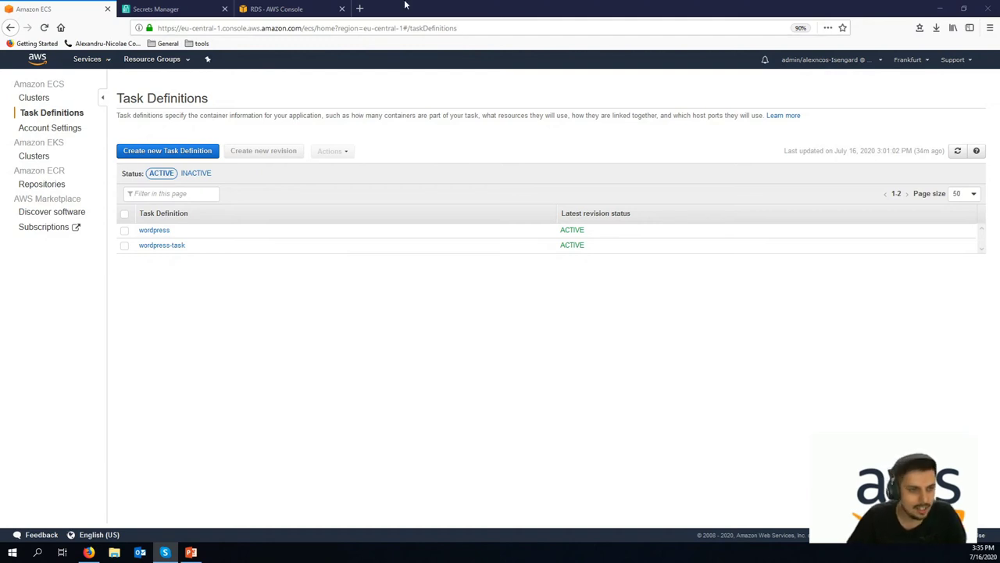
# Step: Open revision 2 of the wordpress-task definition and expand the wordpress-container details to view its environment variables
pyautogui.click(153, 247)
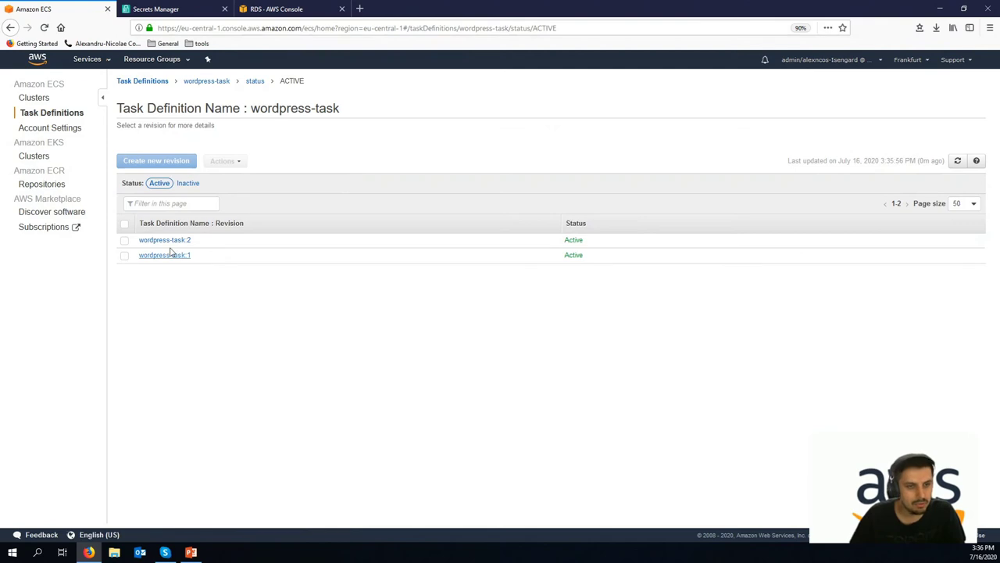
pyautogui.click(163, 239)
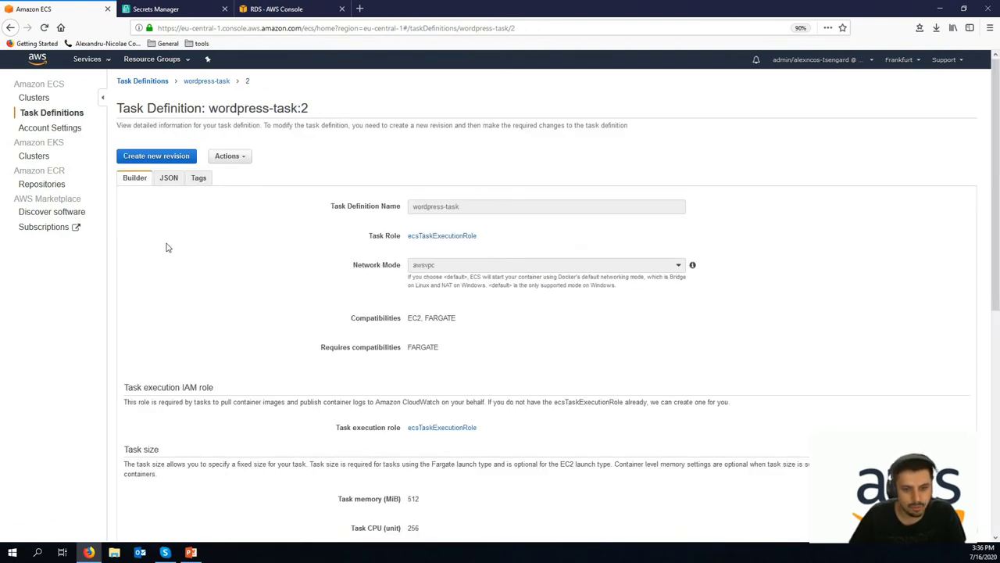
pyautogui.scroll(-3, 167, 248)
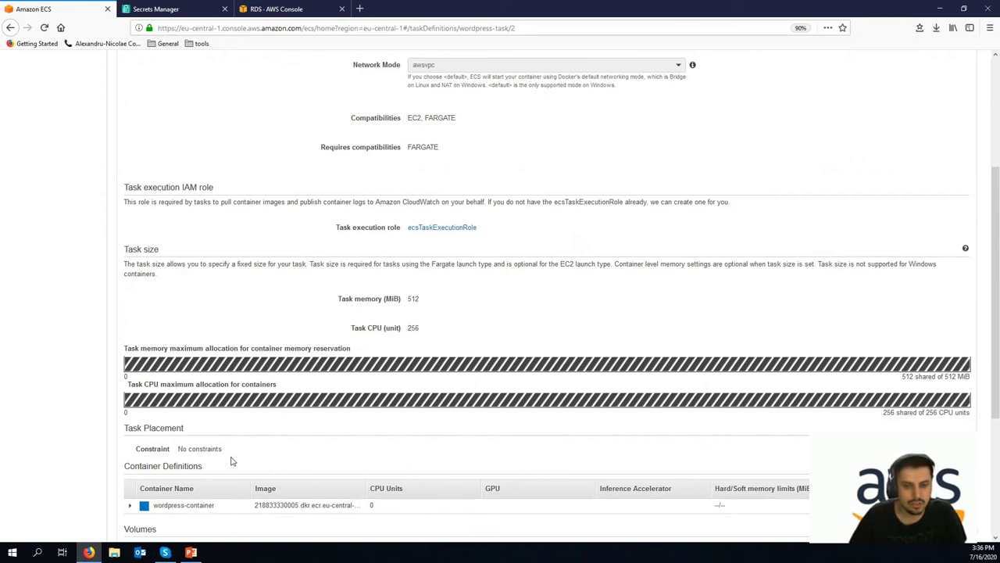
pyautogui.click(132, 506)
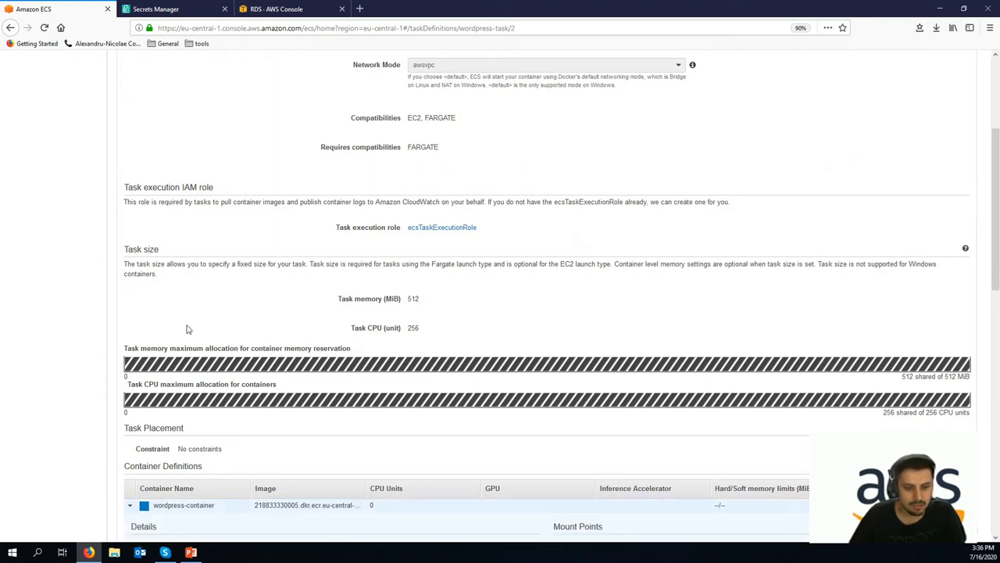
pyautogui.scroll(-1, 188, 329)
pyautogui.scroll(-6, 187, 329)
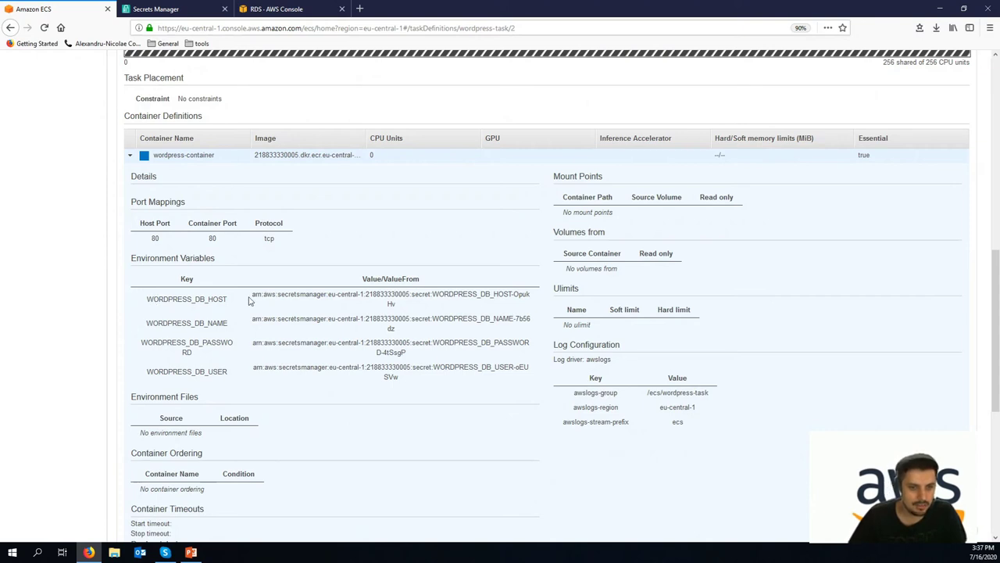
# Step: Highlight the secret ARN that supplies the container's WORDPRESS_DB_HOST environment variable
pyautogui.moveTo(250, 297); pyautogui.dragTo(406, 297)
pyautogui.click(420, 309)
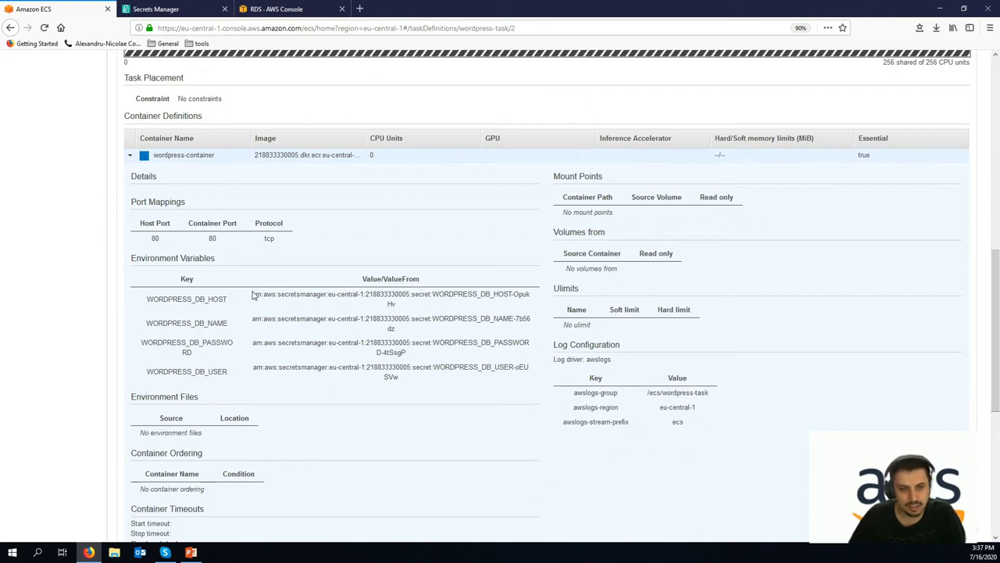
pyautogui.moveTo(252, 295); pyautogui.dragTo(404, 309)
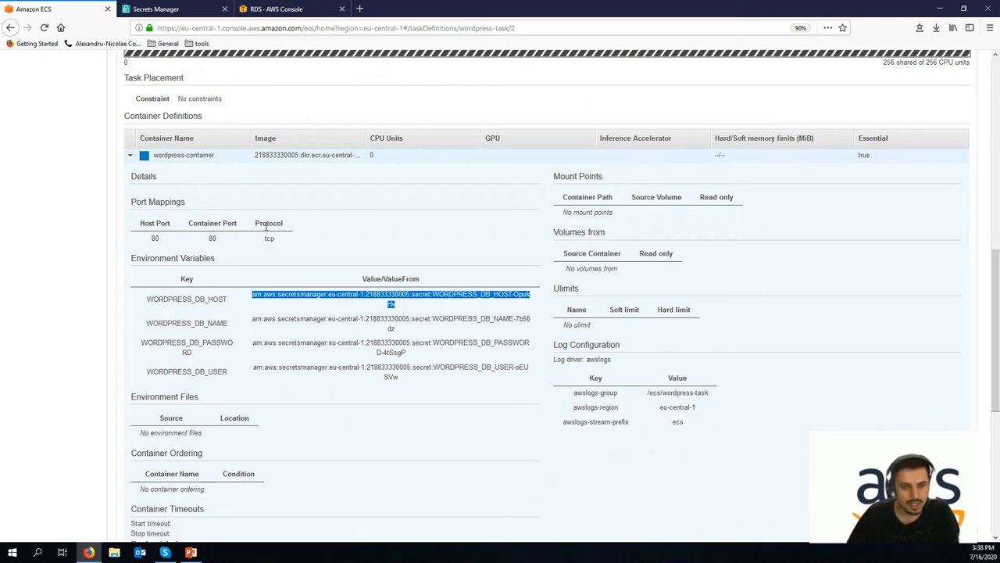
pyautogui.scroll(3, 305, 311)
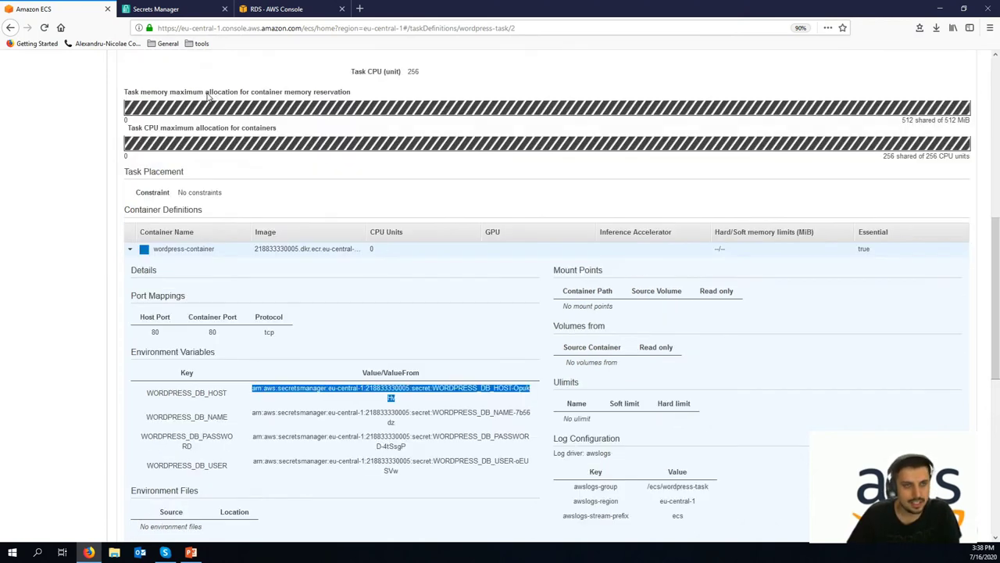
# Step: Open the WORDPRESS_DB_HOST secret in Secrets Manager, highlight its ARN, then retrieve and highlight its plaintext value
pyautogui.click(181, 8)
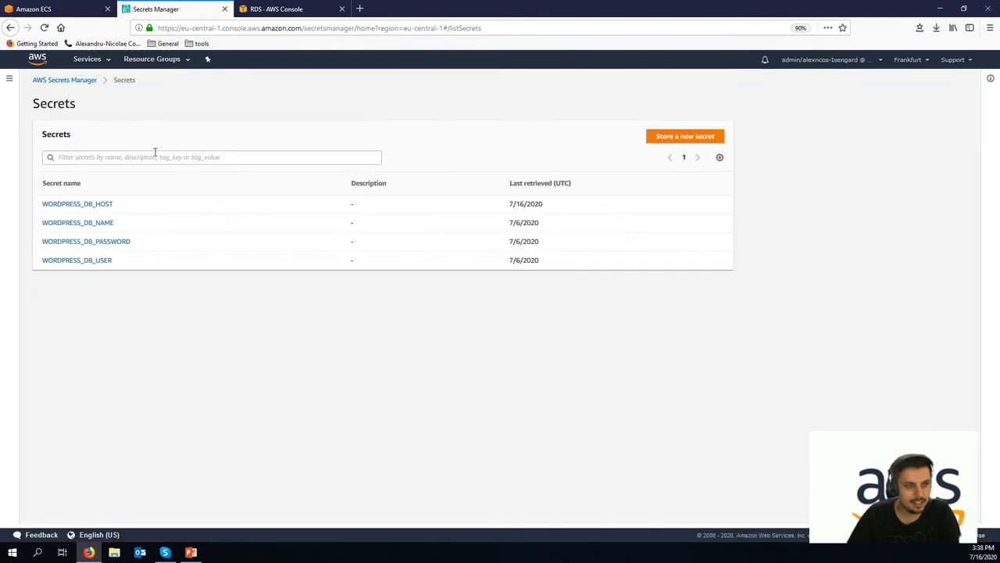
pyautogui.click(89, 206)
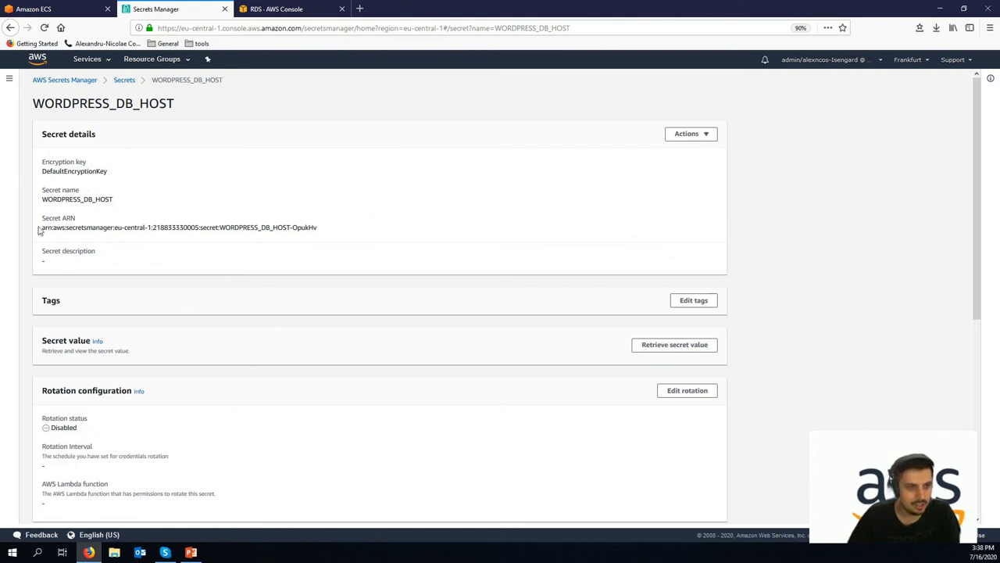
pyautogui.moveTo(39, 231); pyautogui.dragTo(332, 233)
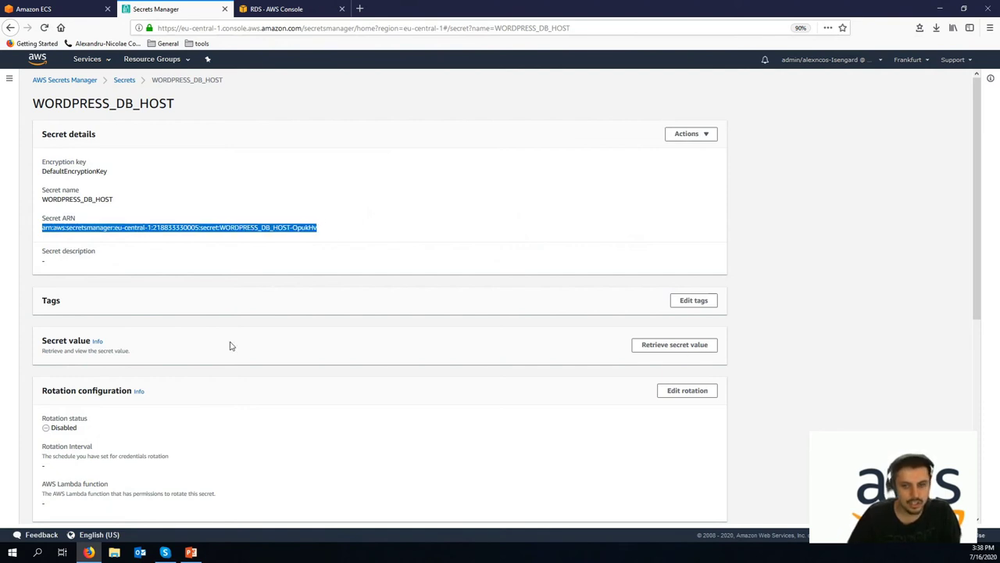
pyautogui.click(649, 351)
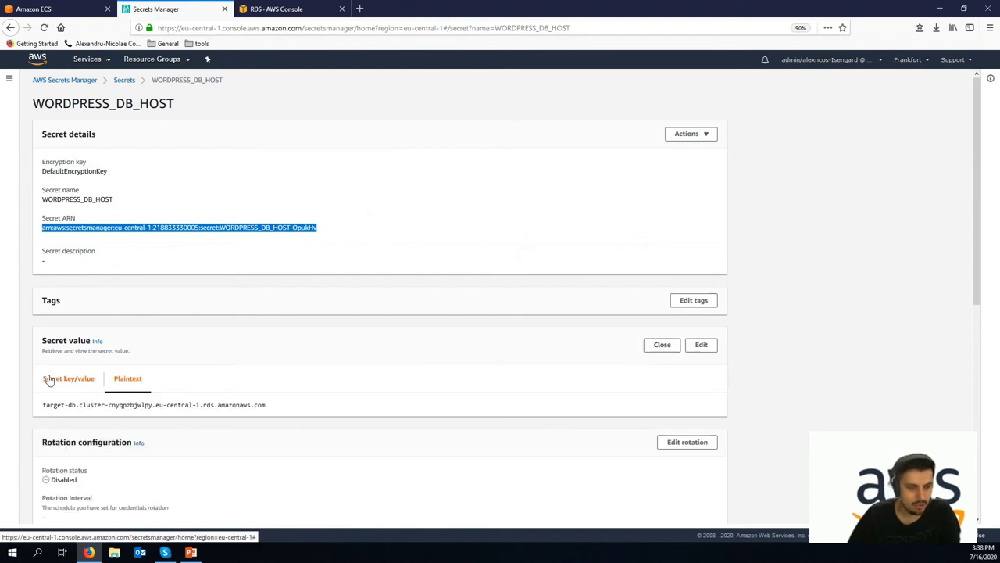
pyautogui.moveTo(43, 405)
pyautogui.mouseDown()
pyautogui.moveTo(268, 410)
pyautogui.moveTo(39, 412)
pyautogui.mouseUp()
pyautogui.click(279, 410)
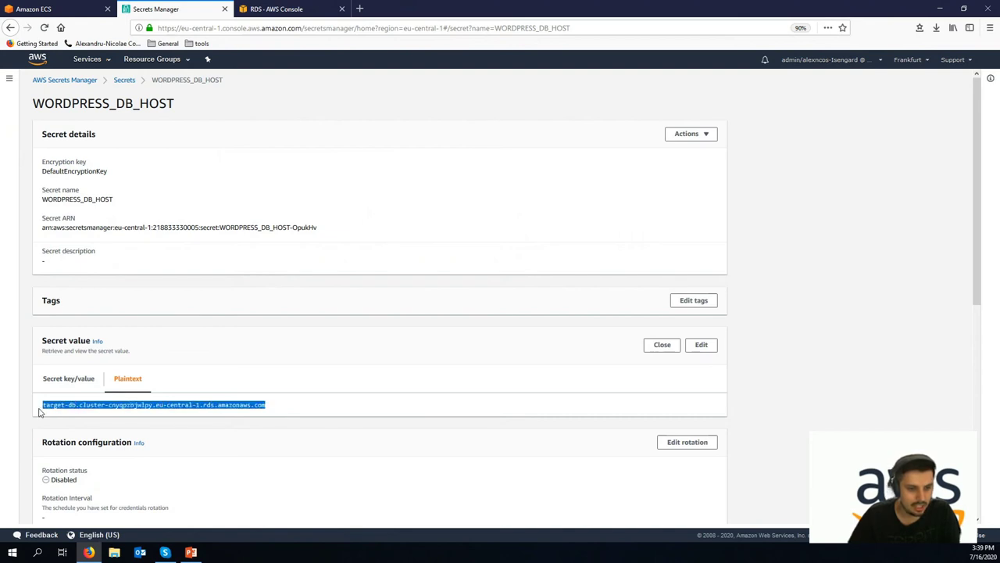
# Step: Review the secret's rotation configuration, resource permissions and Java sample code through to the end of the snippet
pyautogui.scroll(-1, 39, 411)
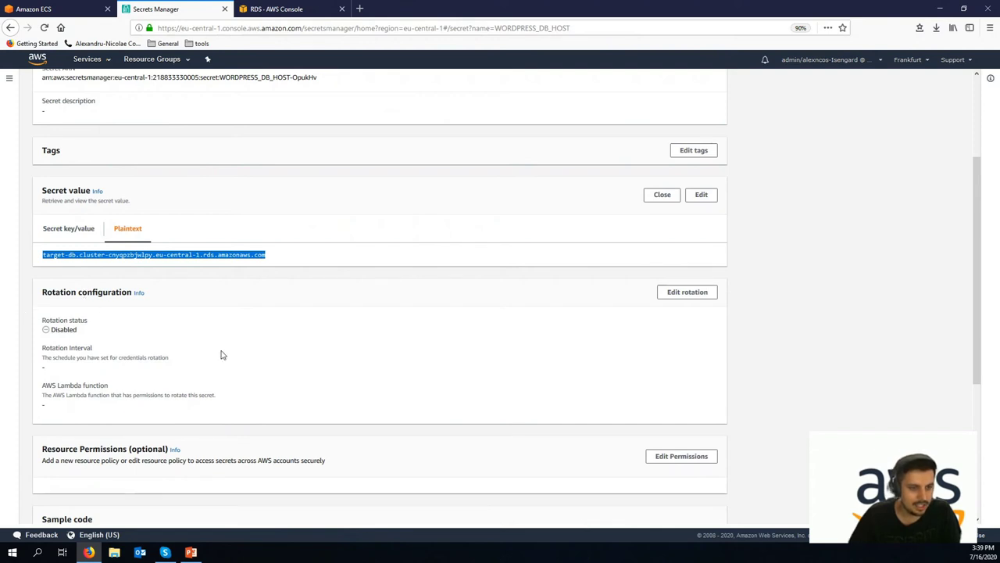
pyautogui.scroll(-1, 221, 355)
pyautogui.scroll(-3, 221, 355)
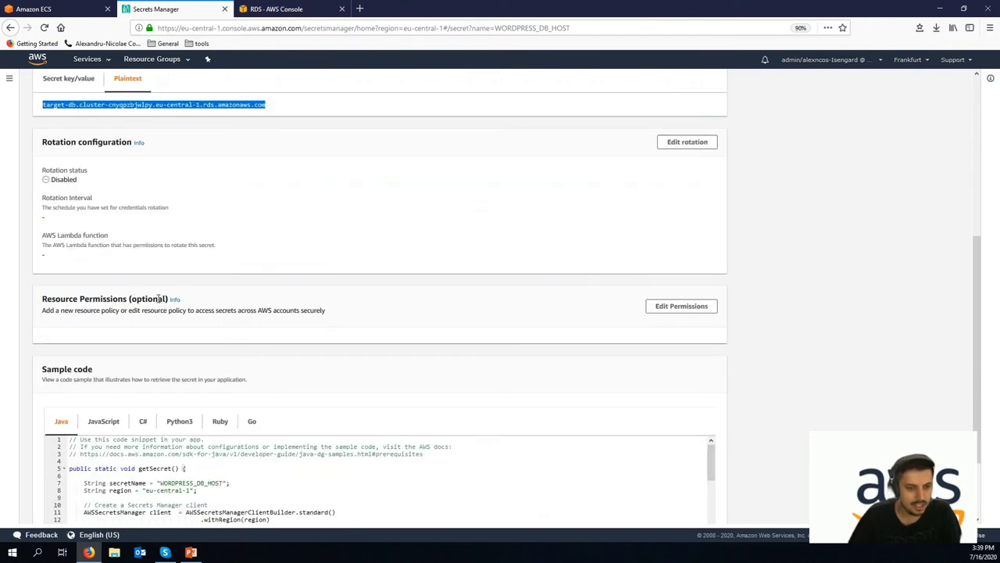
pyautogui.scroll(-2, 158, 299)
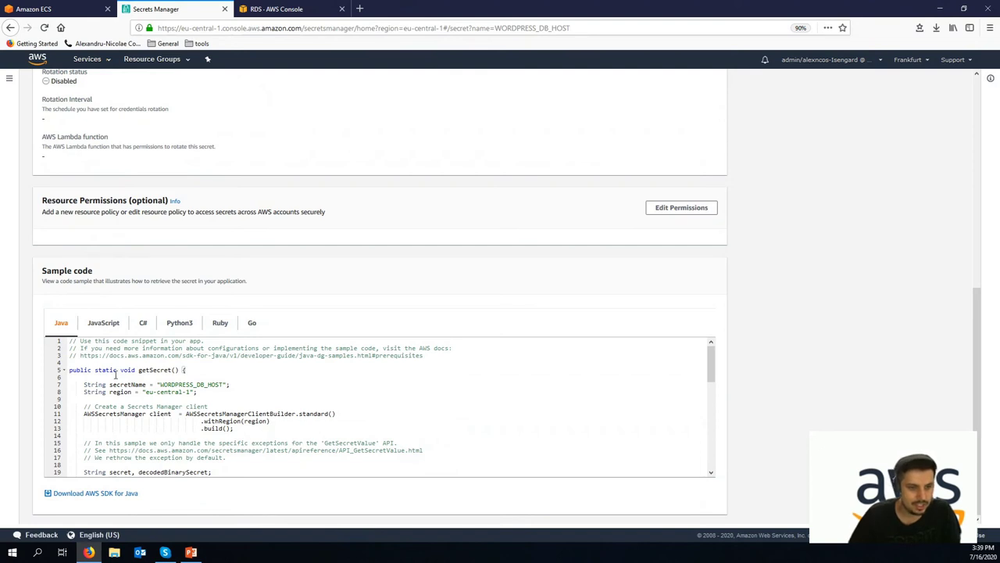
pyautogui.scroll(-10, 116, 375)
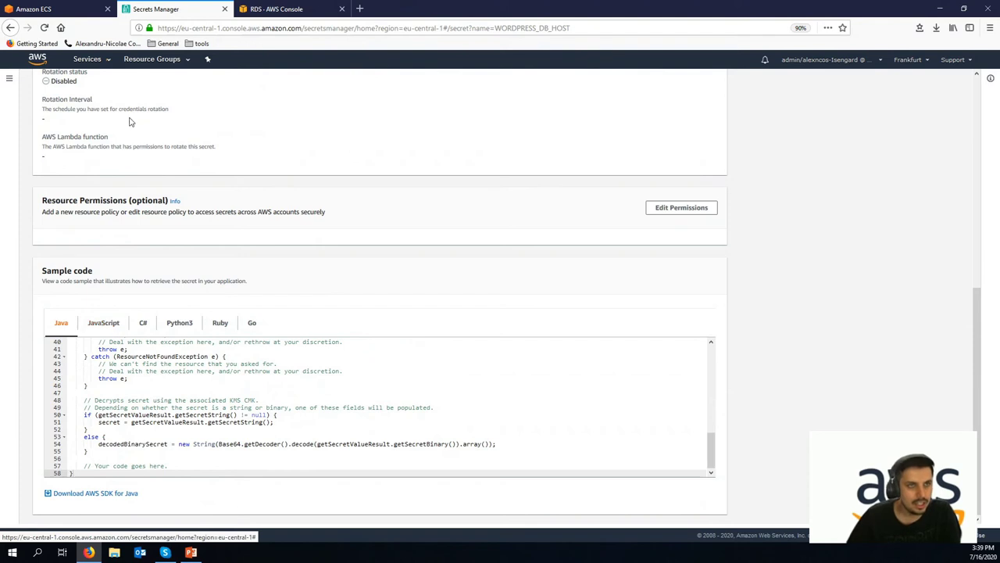
# Step: Open the IAM console in a separate browser tab and go to its list of policies
pyautogui.click(87, 60)
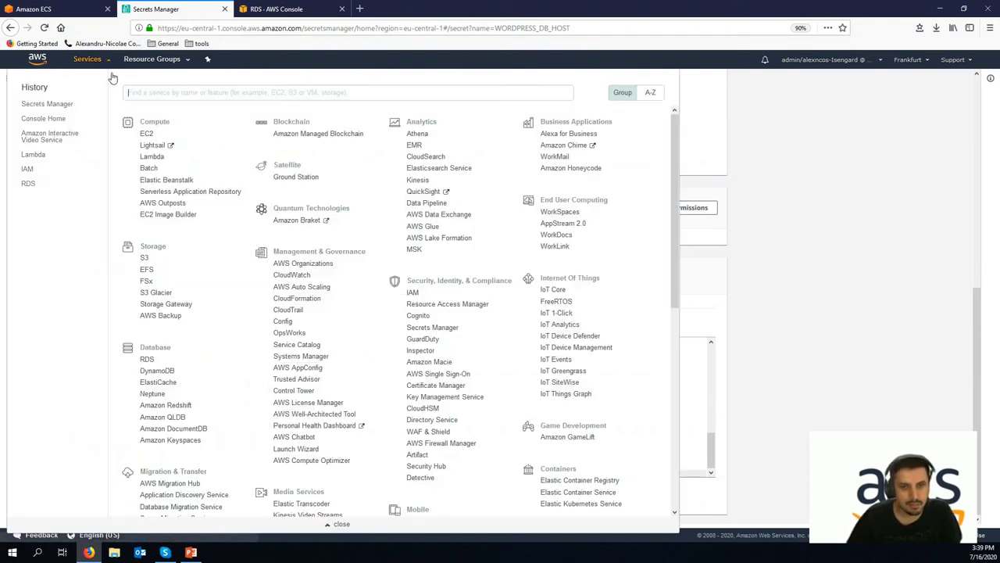
pyautogui.middleClick(411, 292)
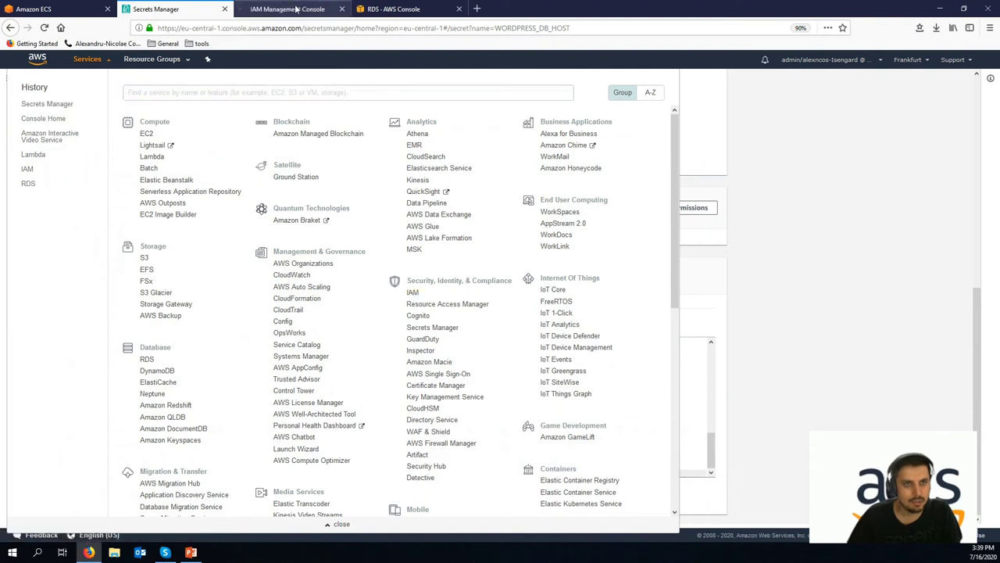
pyautogui.click(296, 9)
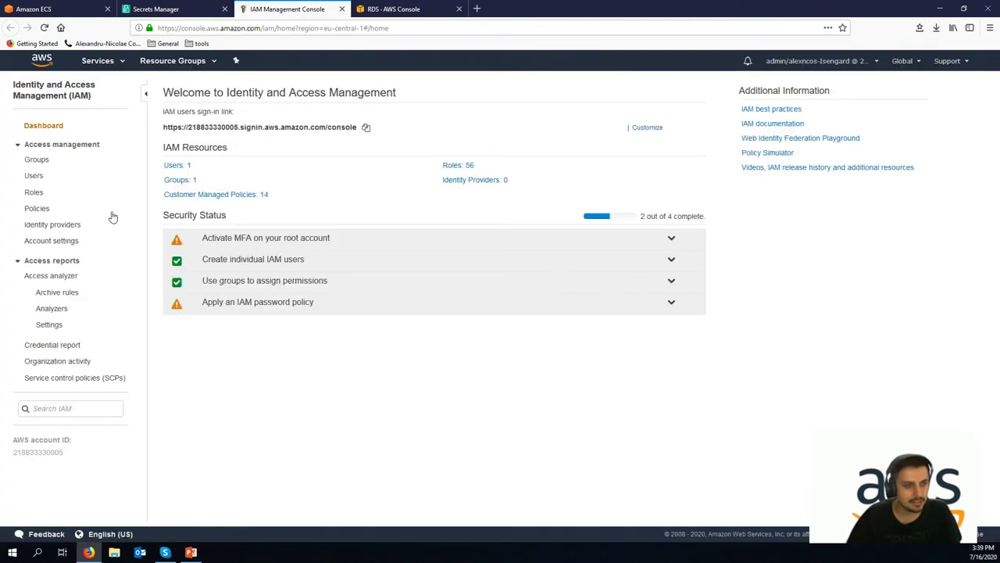
pyautogui.click(36, 209)
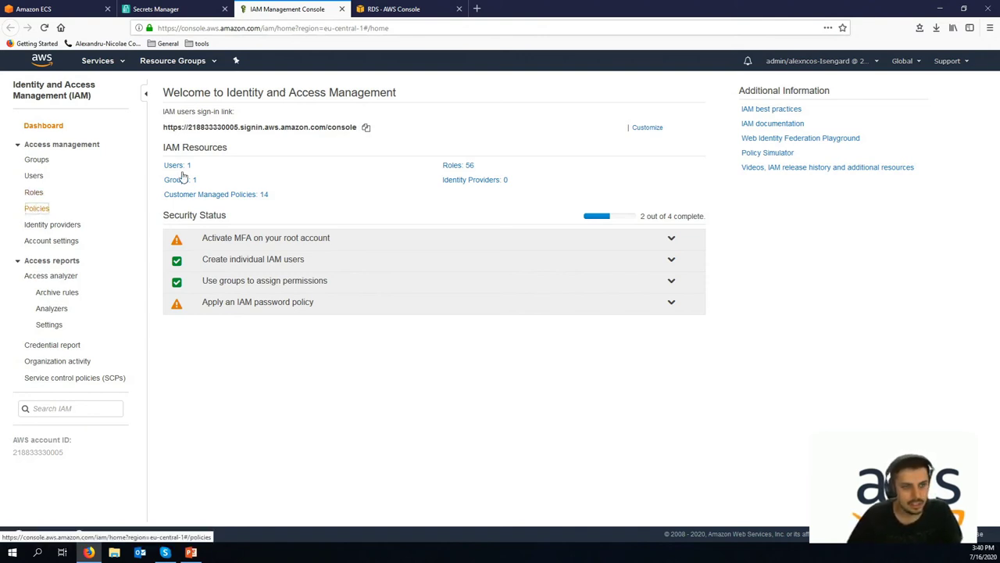
# Step: Search the policies for "secre", open the secrets policy and highlight the WORDPRESS_DB_HOST ARN among its resources
pyautogui.click(299, 118)
pyautogui.write('se')
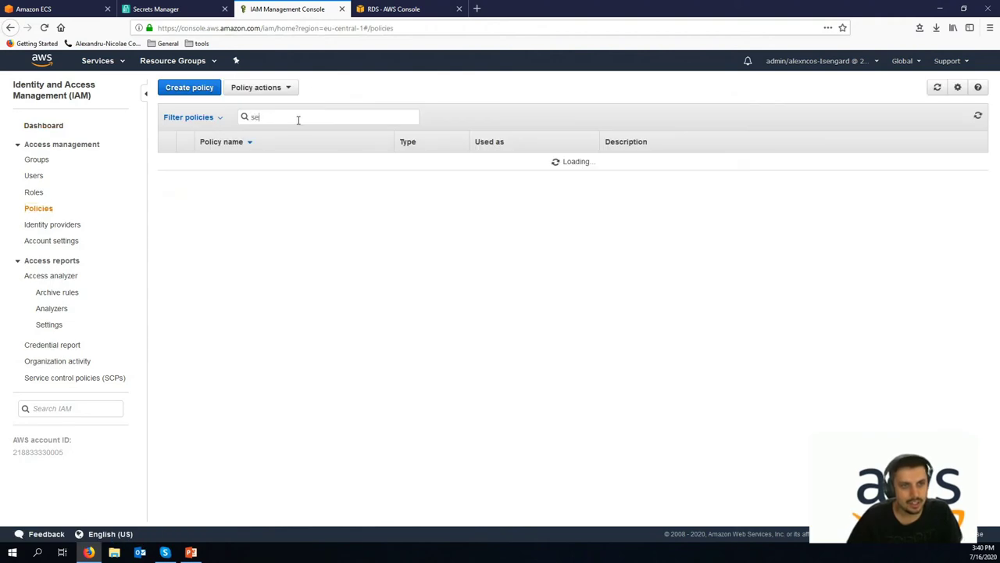
pyautogui.write('cre')
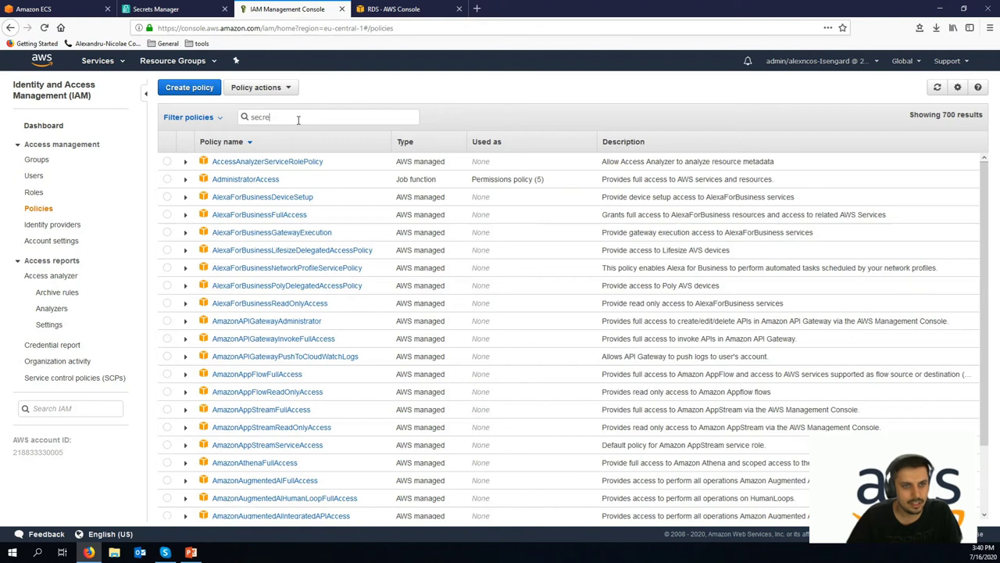
pyautogui.click(225, 161)
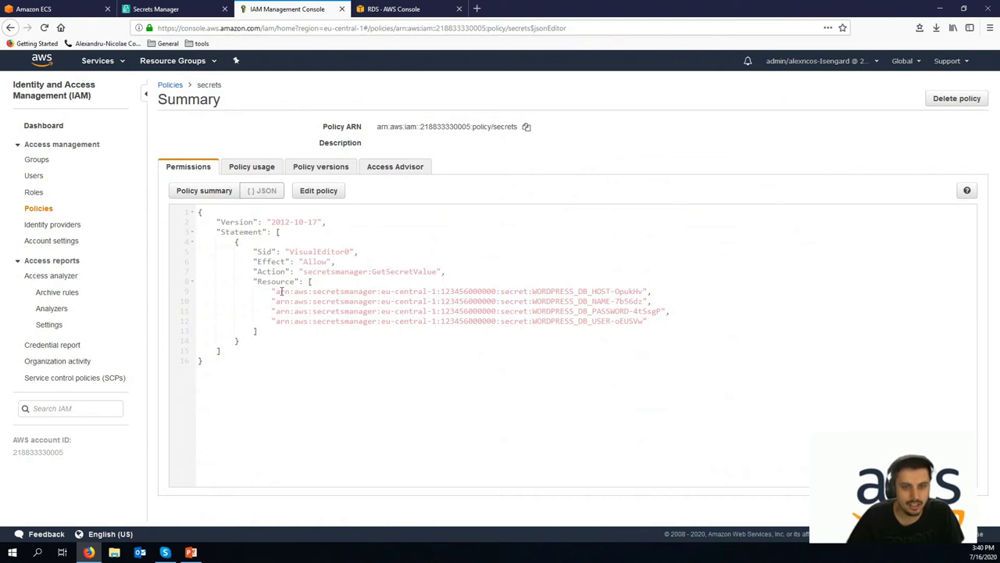
pyautogui.moveTo(275, 292); pyautogui.dragTo(645, 290)
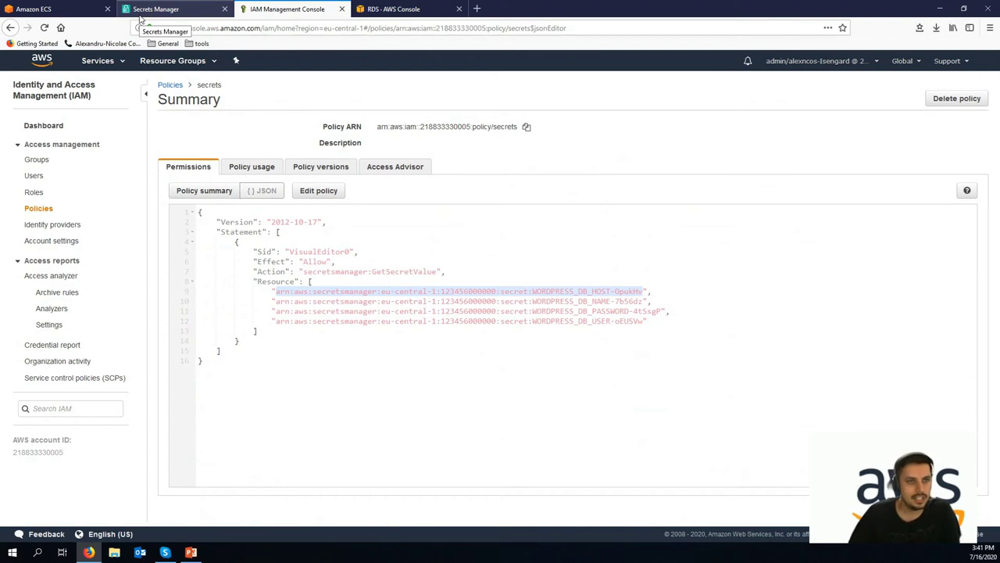
# Step: Return from the WORDPRESS_DB_HOST secret to the Secrets Manager list, and check the databases in the RDS console
pyautogui.click(141, 14)
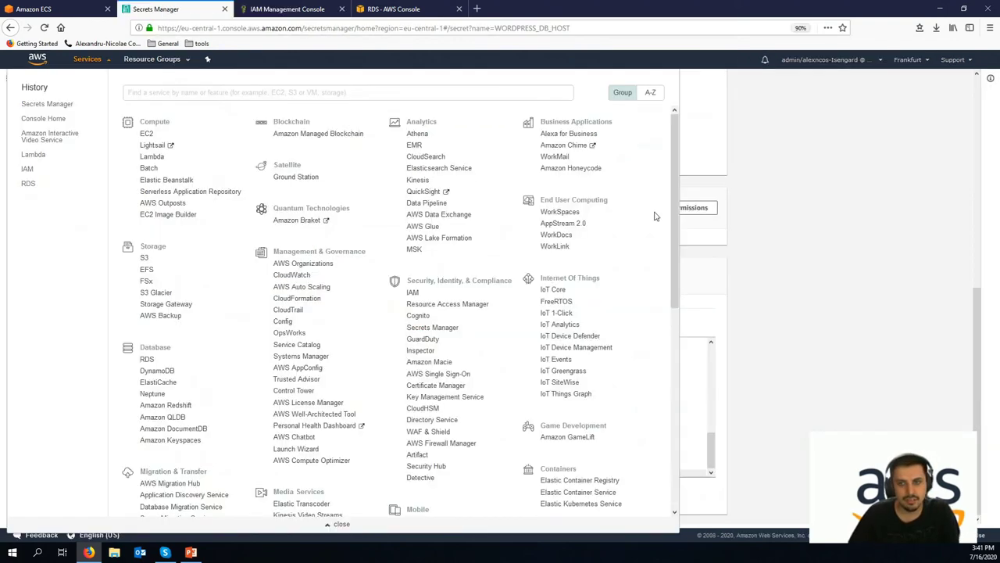
pyautogui.click(864, 270)
pyautogui.scroll(-2, 779, 319)
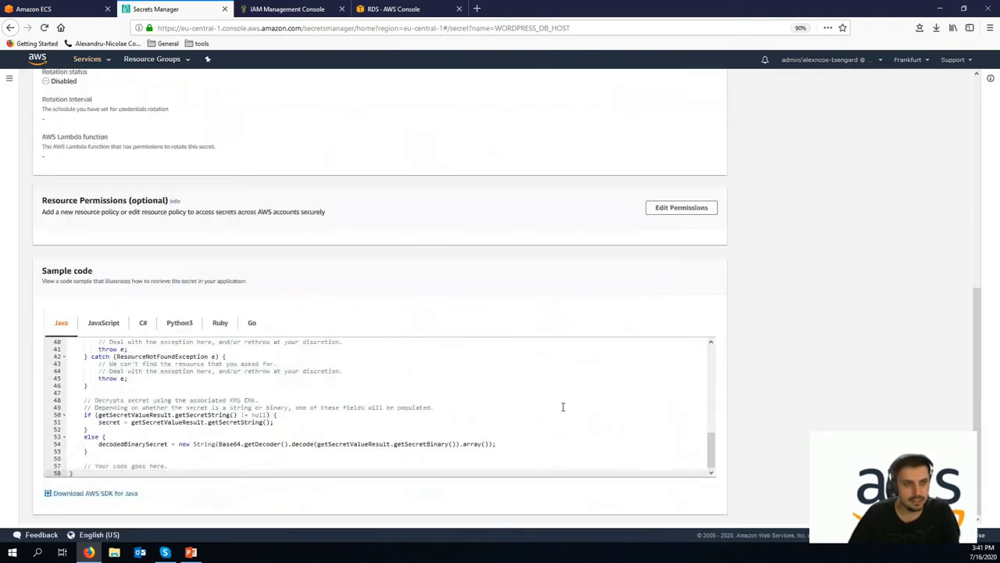
pyautogui.scroll(10, 563, 407)
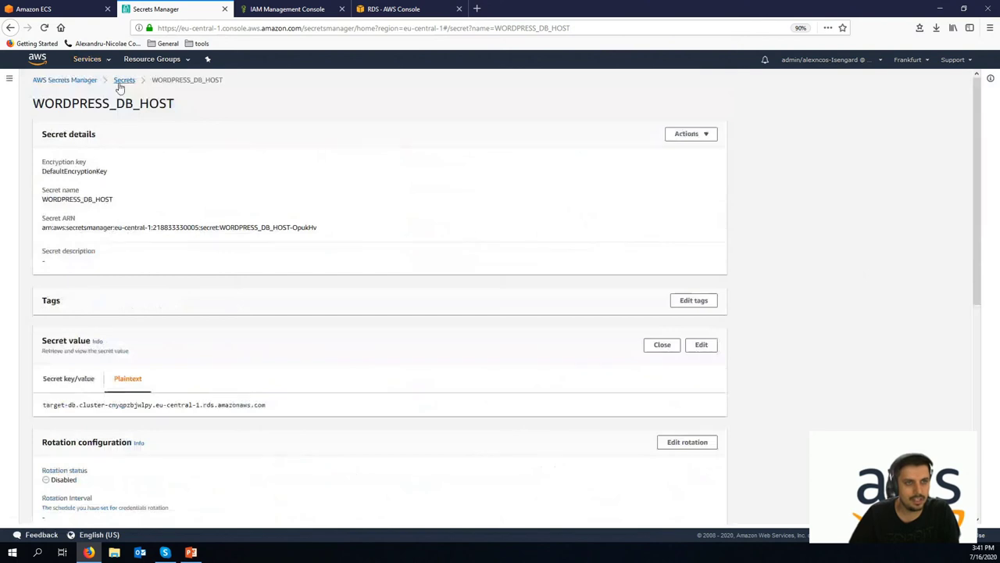
pyautogui.click(120, 82)
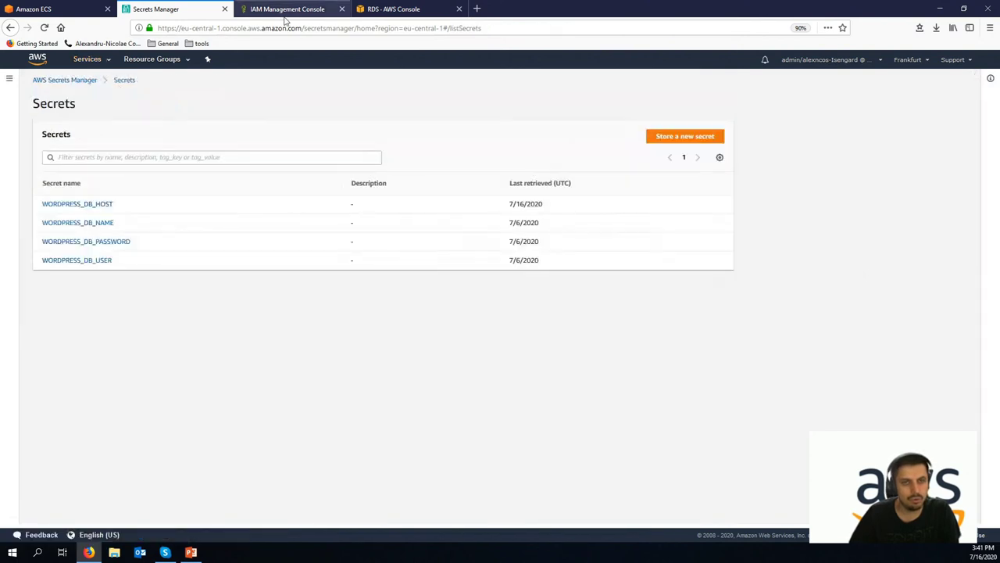
pyautogui.click(378, 13)
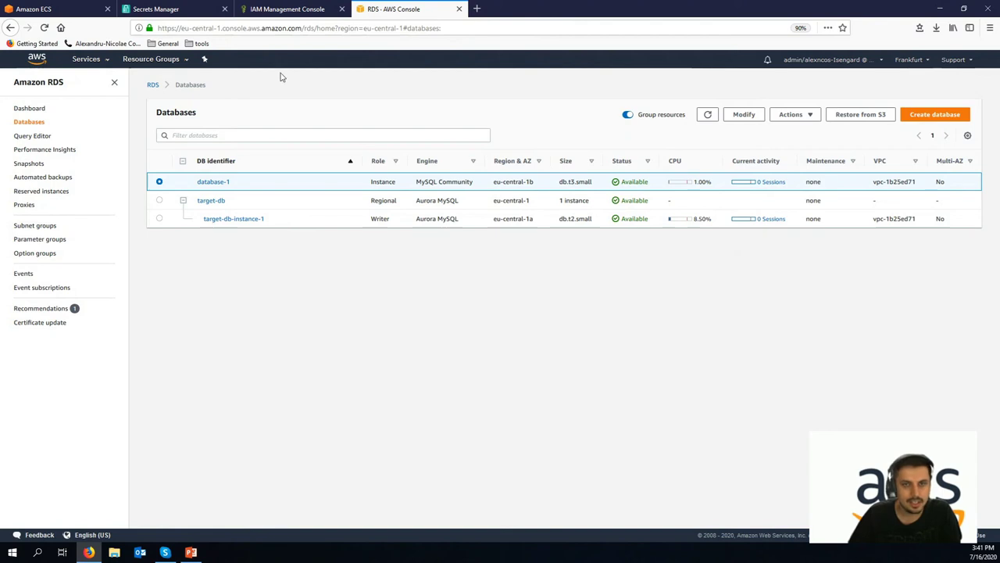
# Step: In Secrets Manager, start storing a new secret and choose Credentials for other database as its type
pyautogui.click(192, 9)
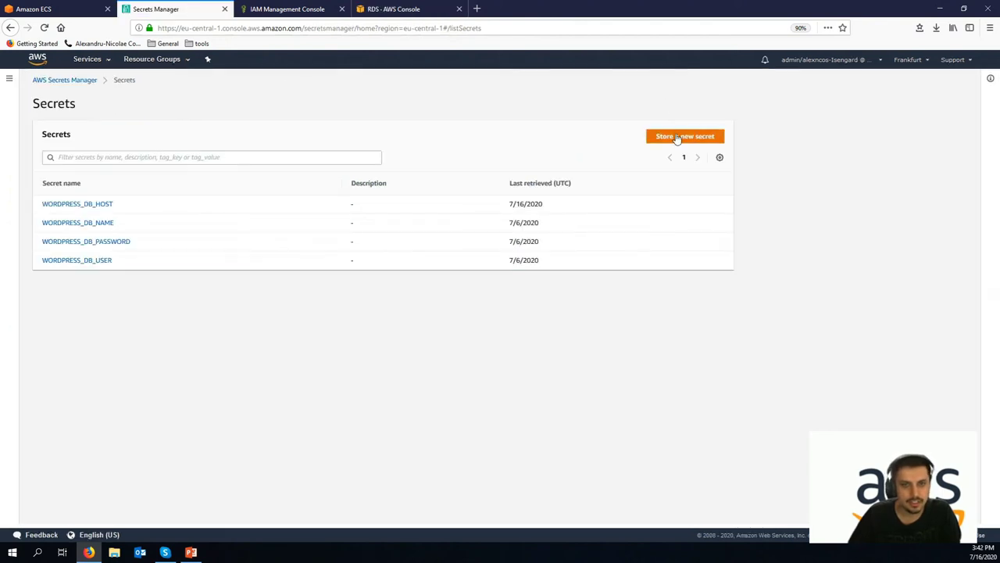
pyautogui.click(678, 138)
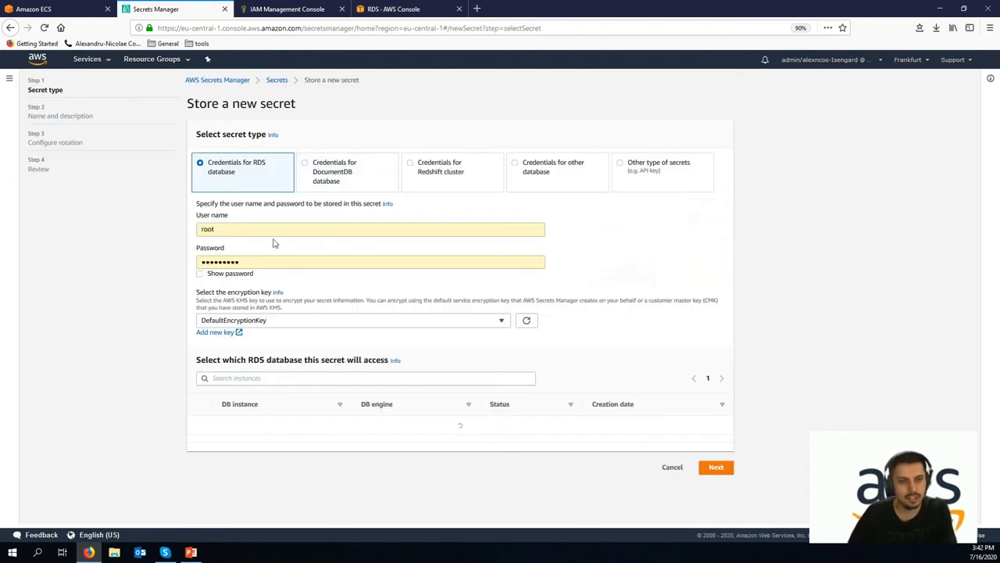
pyautogui.doubleClick(234, 228)
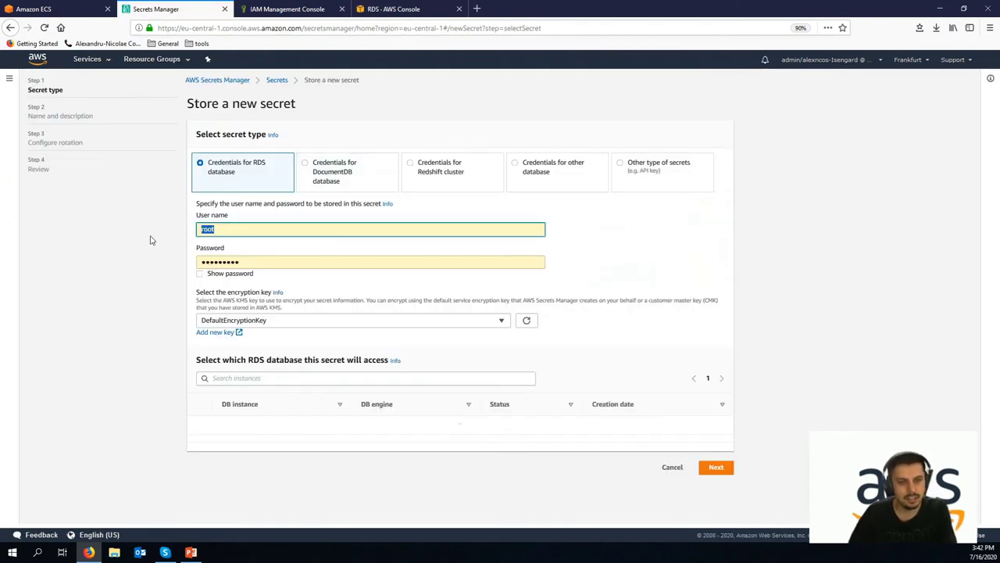
pyautogui.click(102, 248)
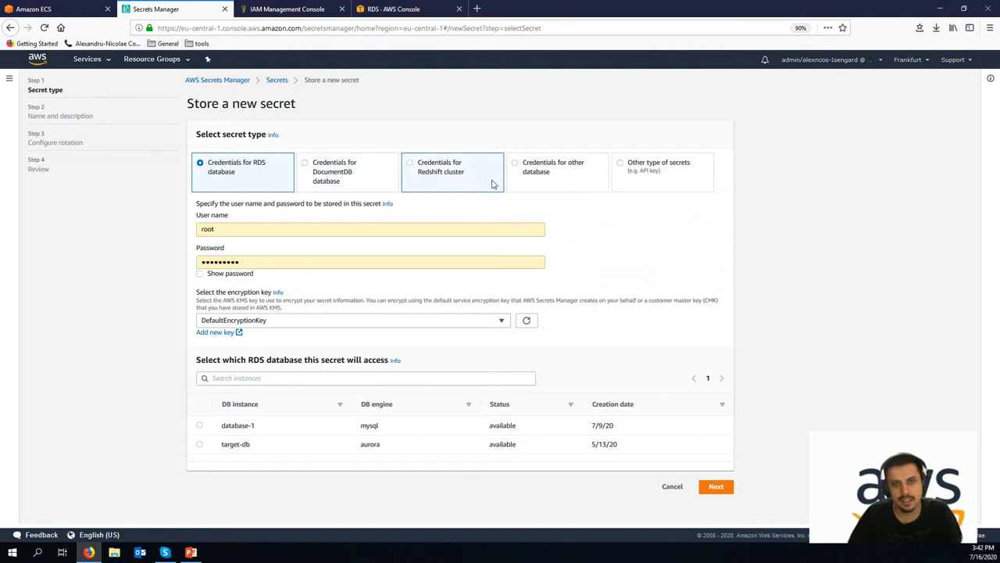
pyautogui.click(536, 172)
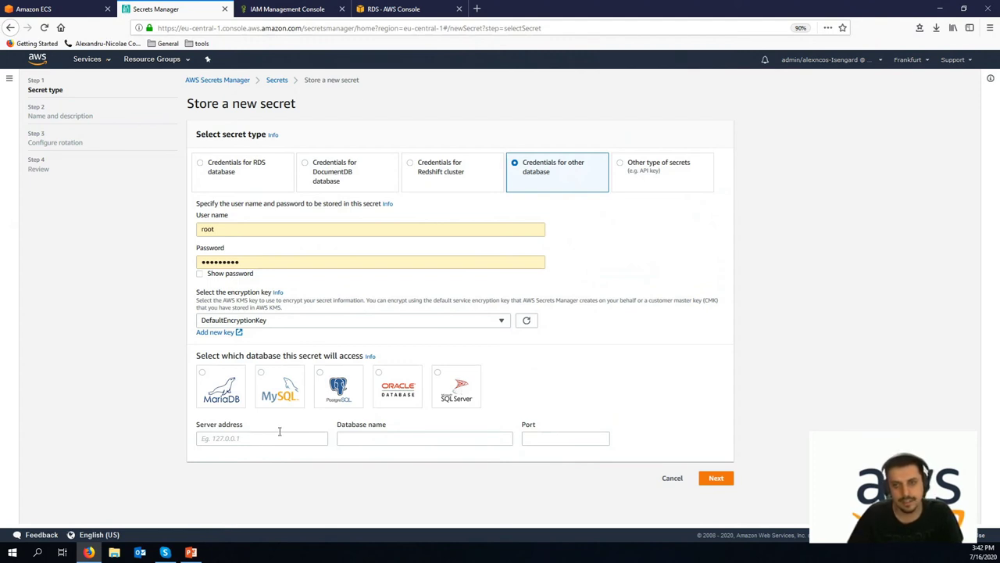
# Step: Examine the Other type of secrets option, including its plaintext and key/value forms and the available encryption keys
pyautogui.click(660, 166)
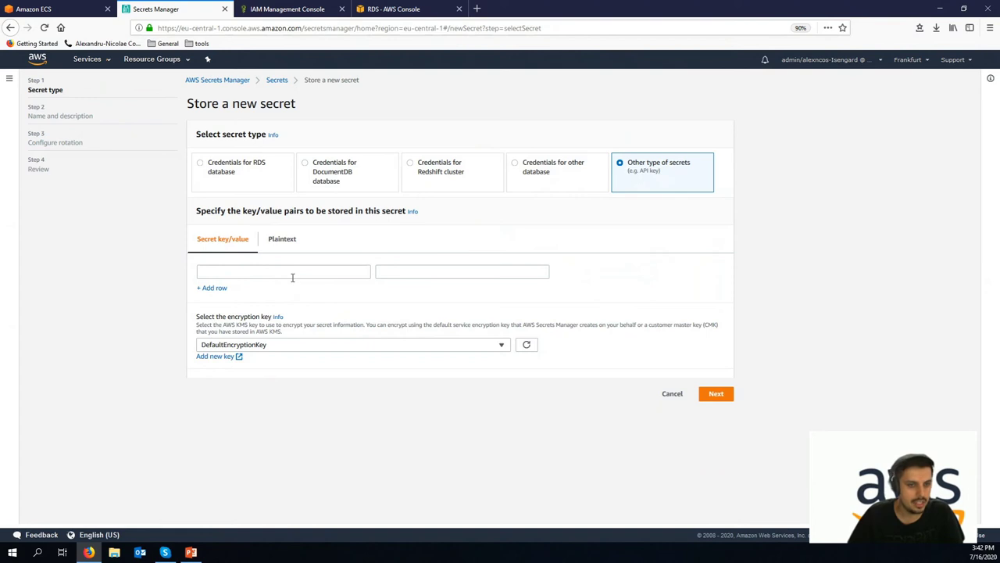
pyautogui.click(293, 237)
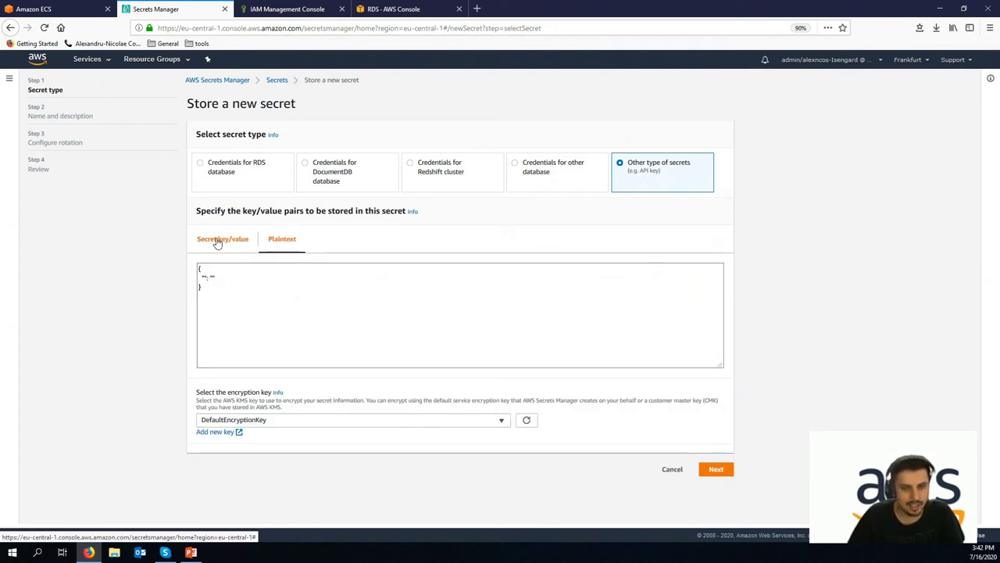
pyautogui.click(217, 242)
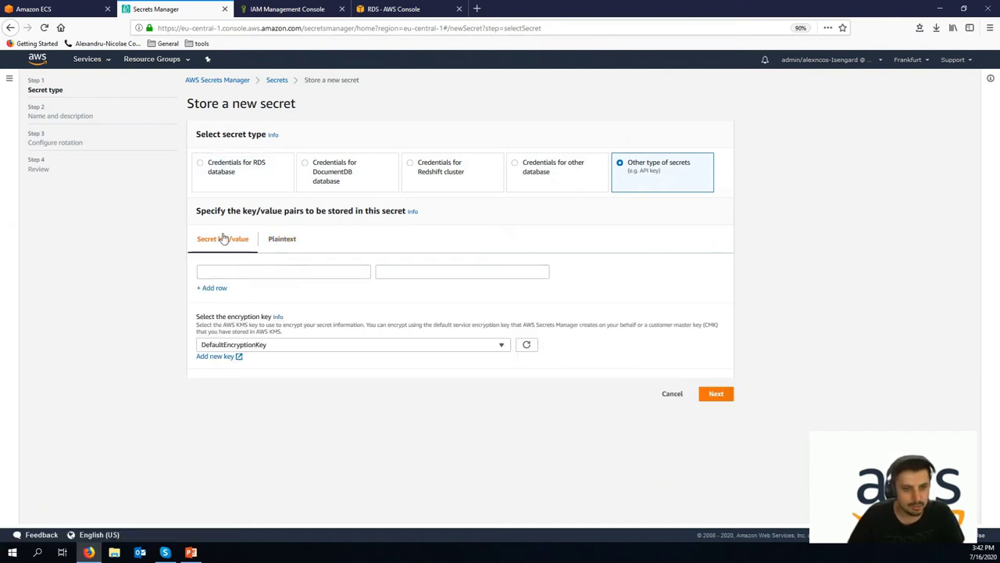
pyautogui.click(273, 349)
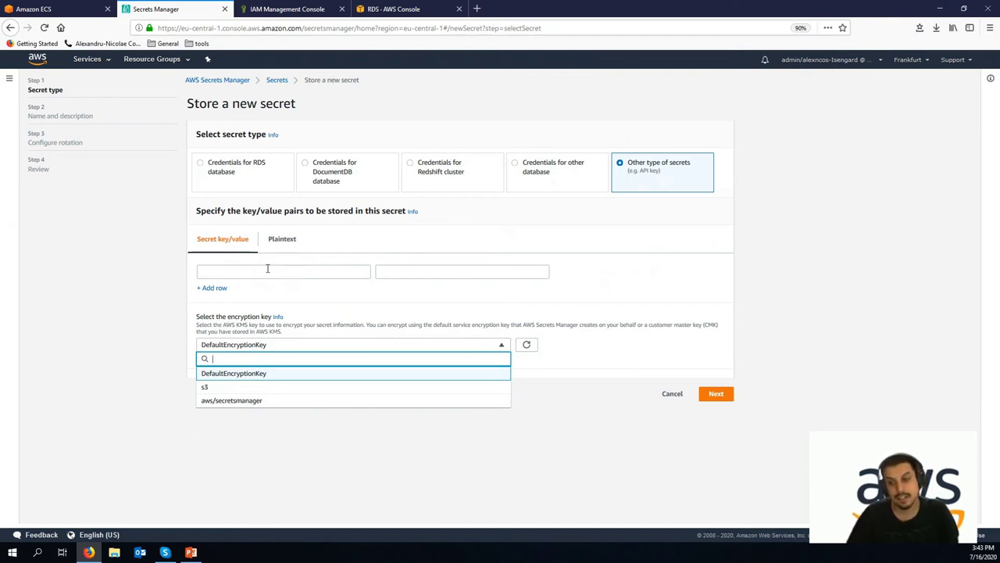
# Step: Choose Credentials for RDS database, fill in the saved root user name and password, and continue with target-db as the database
pyautogui.click(230, 184)
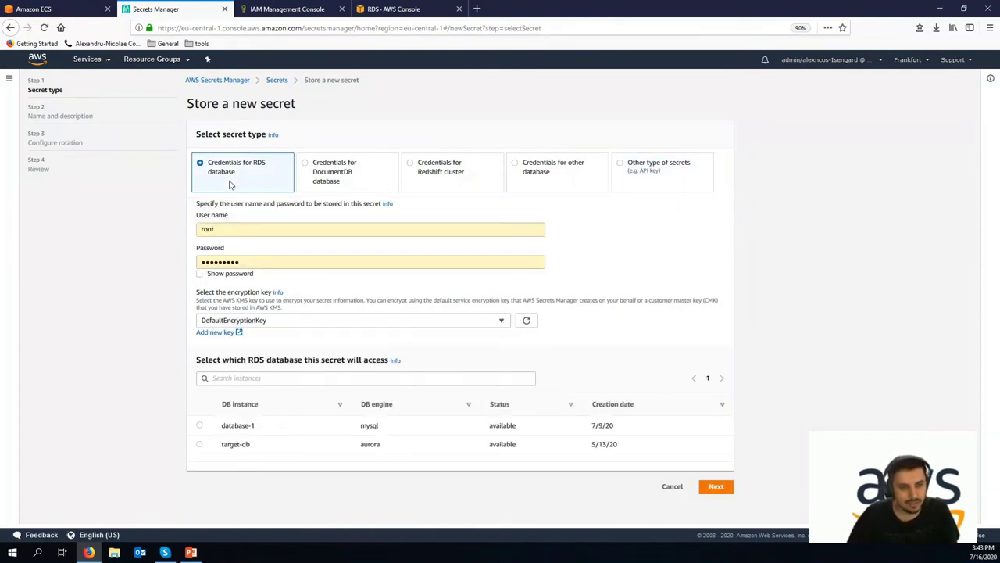
pyautogui.click(230, 226)
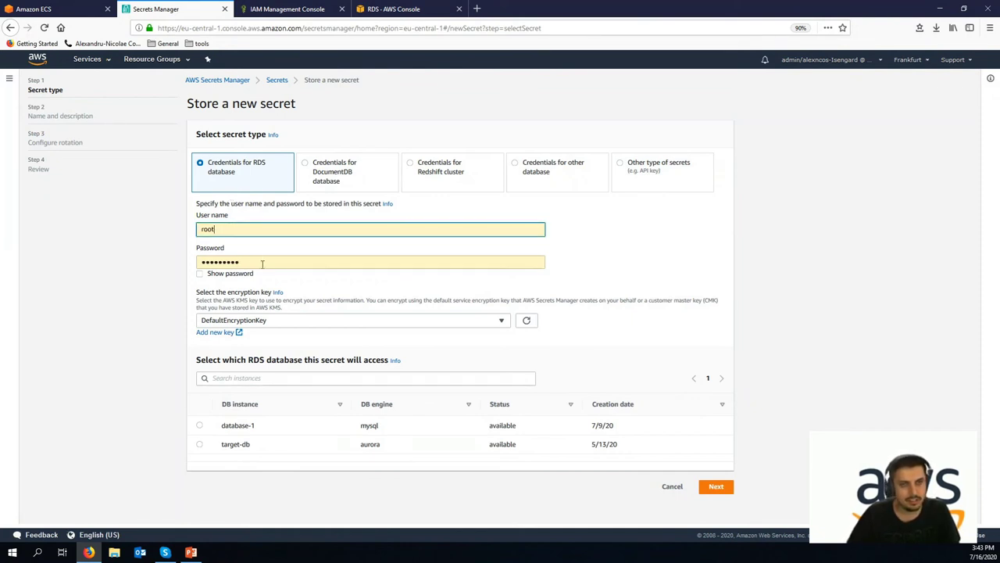
pyautogui.press('alt')
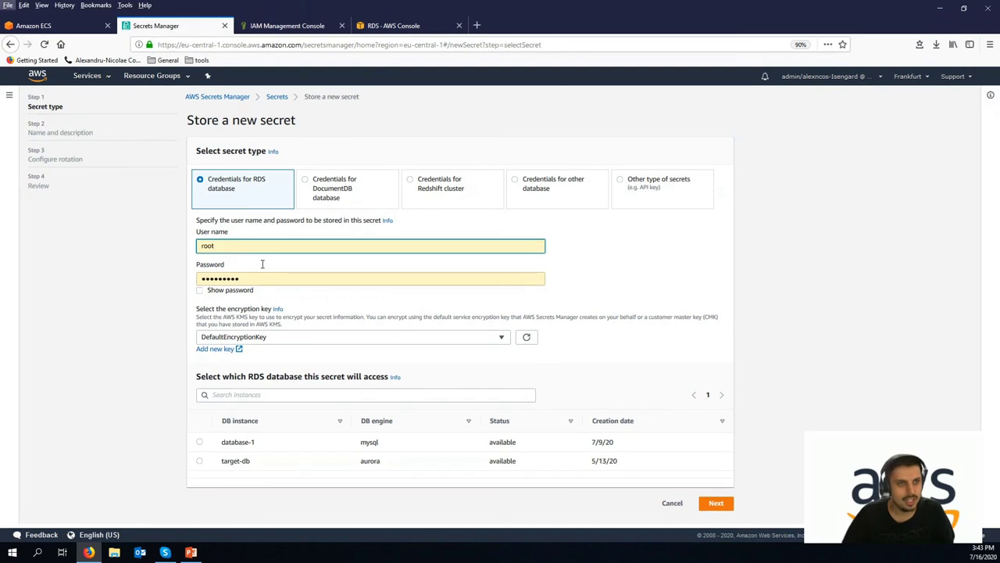
pyautogui.press('alt')
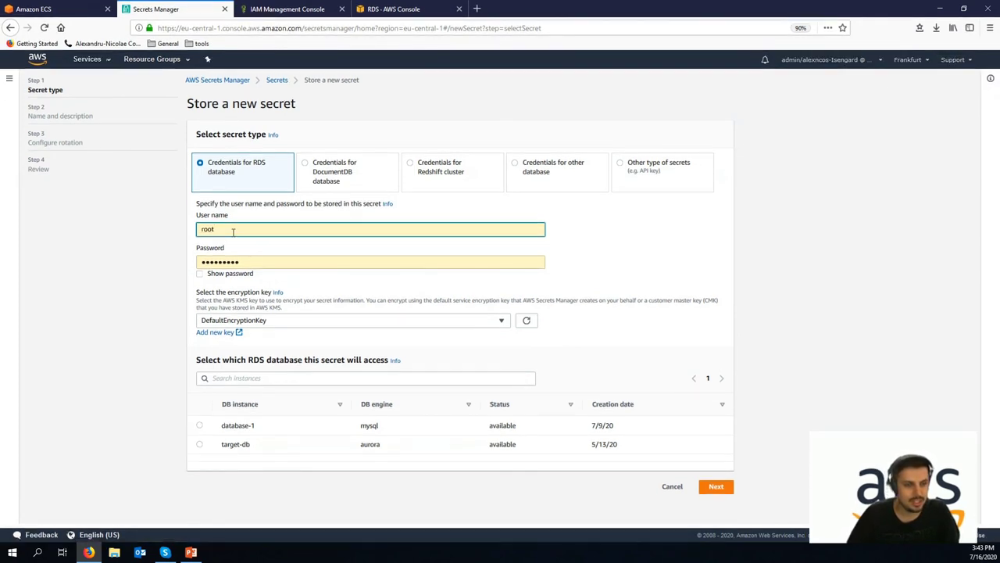
pyautogui.press('BackSpace')
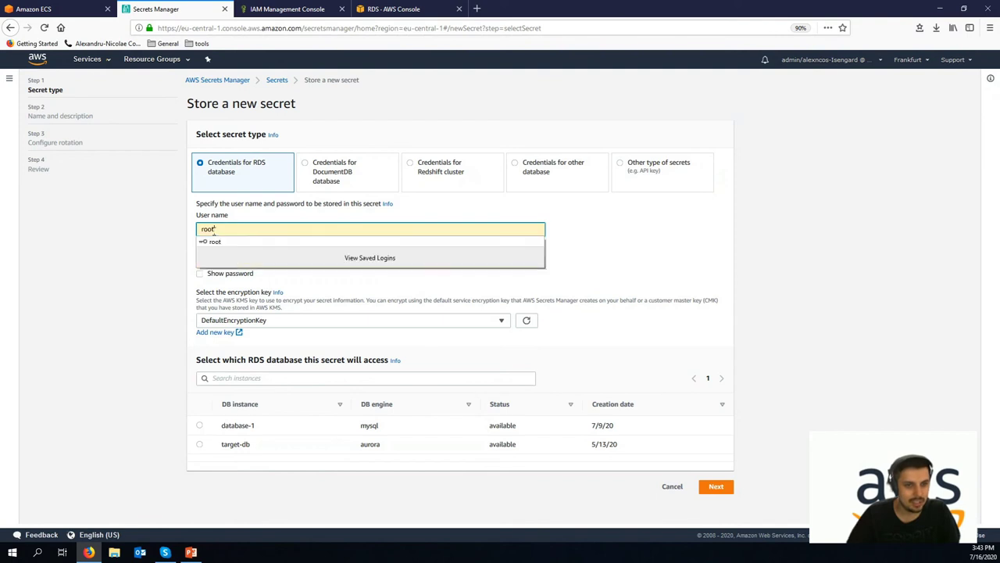
pyautogui.press('Down')
pyautogui.press('Return')
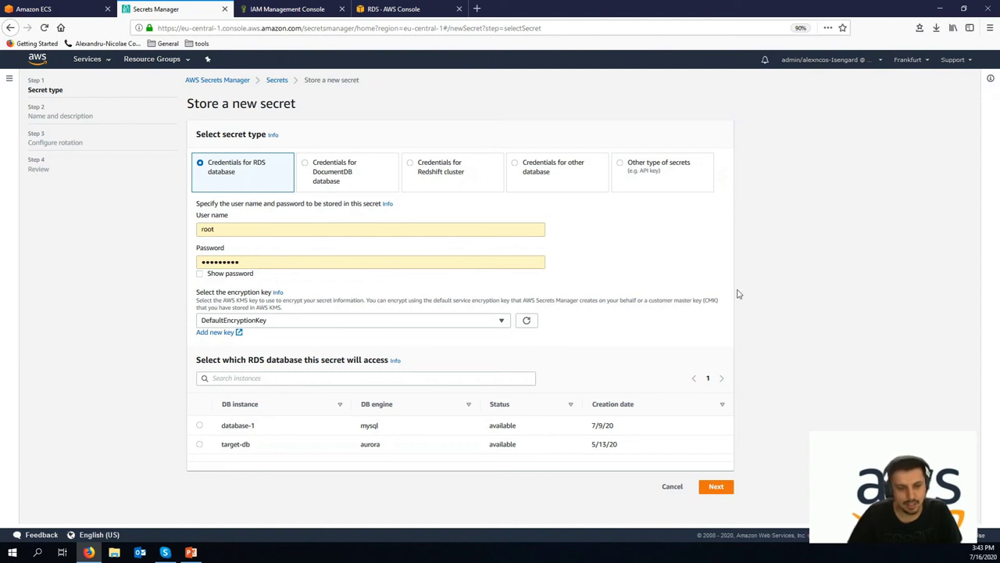
pyautogui.click(200, 443)
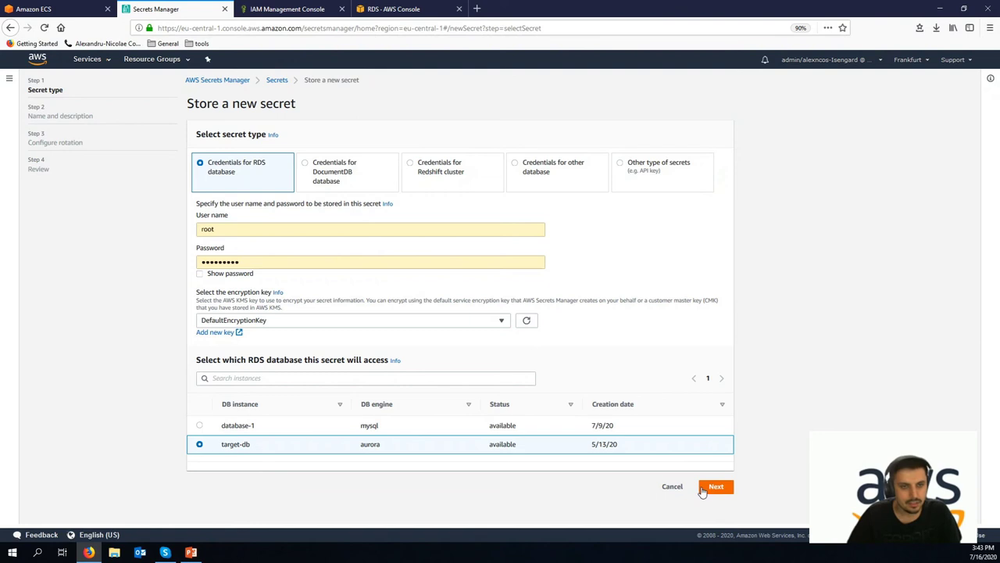
pyautogui.click(708, 488)
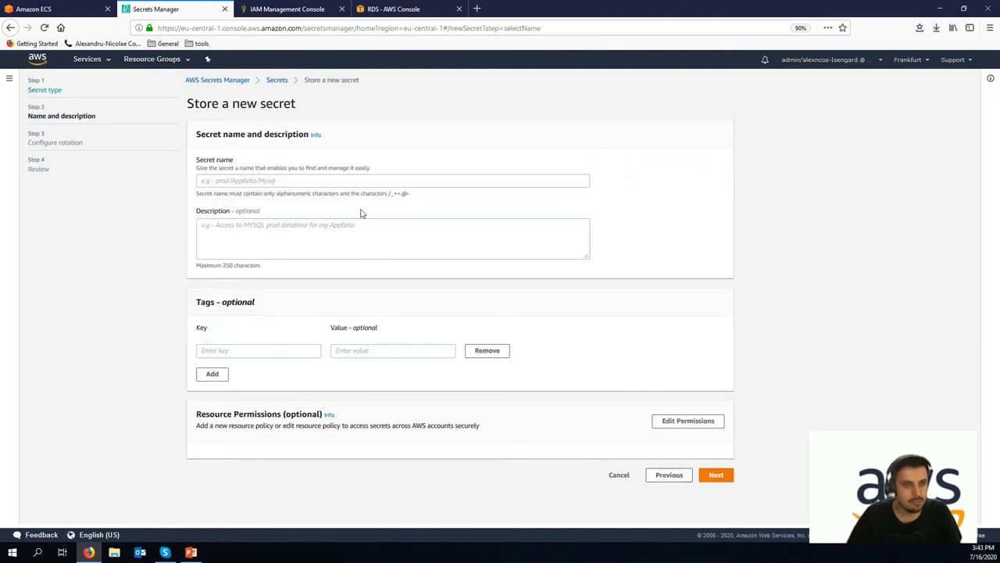
# Step: Name the secret database-production and continue to the rotation configuration without a description
pyautogui.click(257, 181)
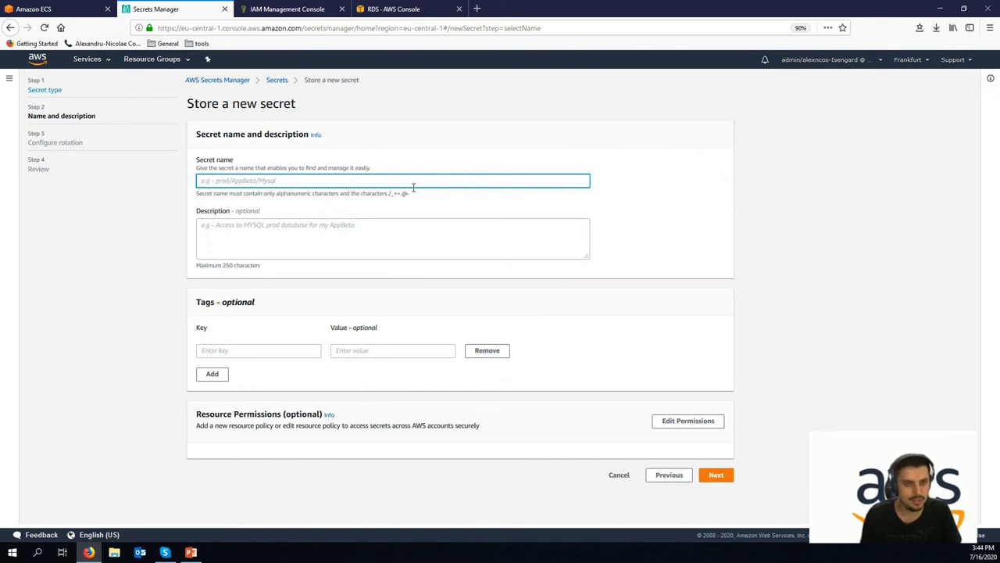
pyautogui.write('da')
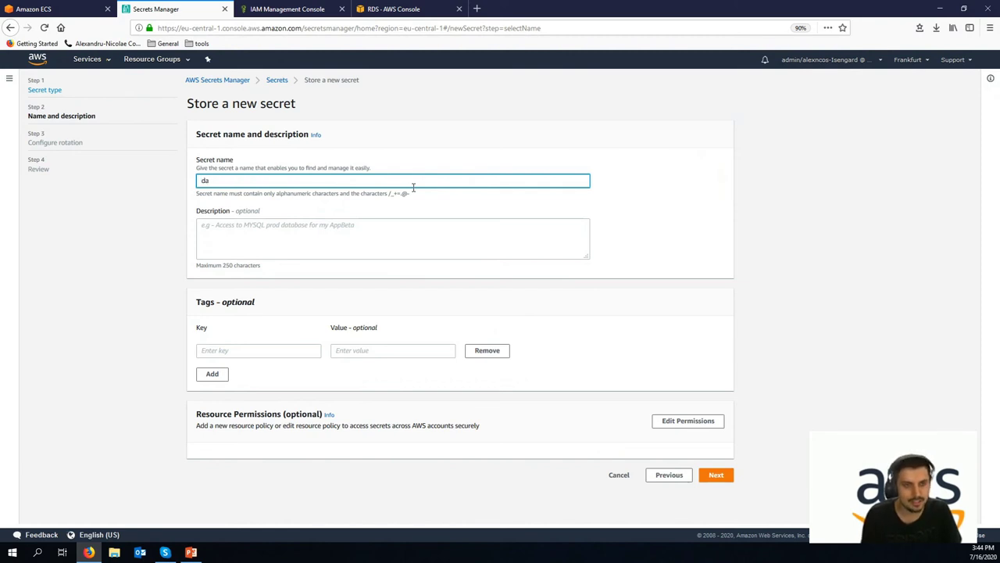
pyautogui.write('tabase-product')
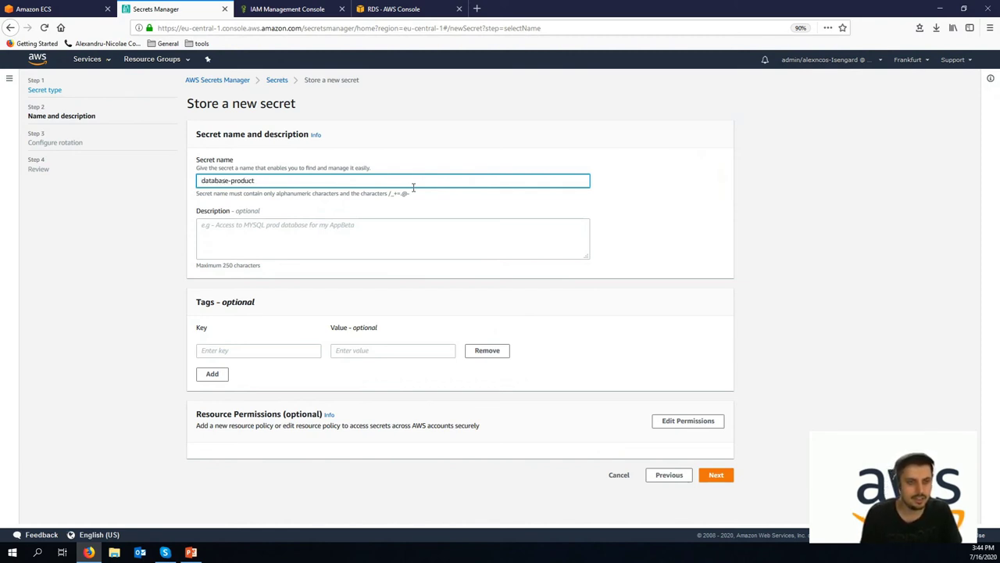
pyautogui.write('ion')
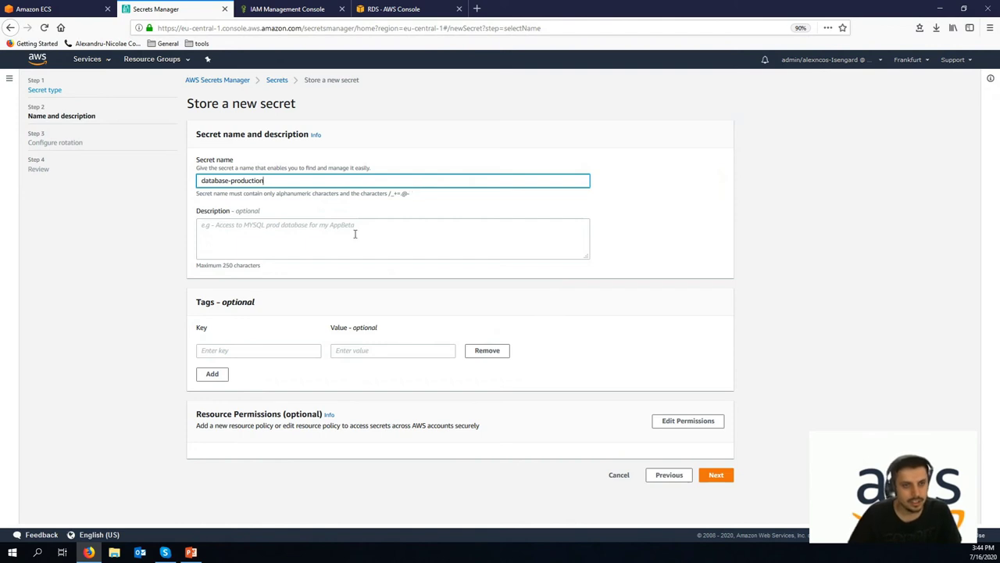
pyautogui.click(335, 242)
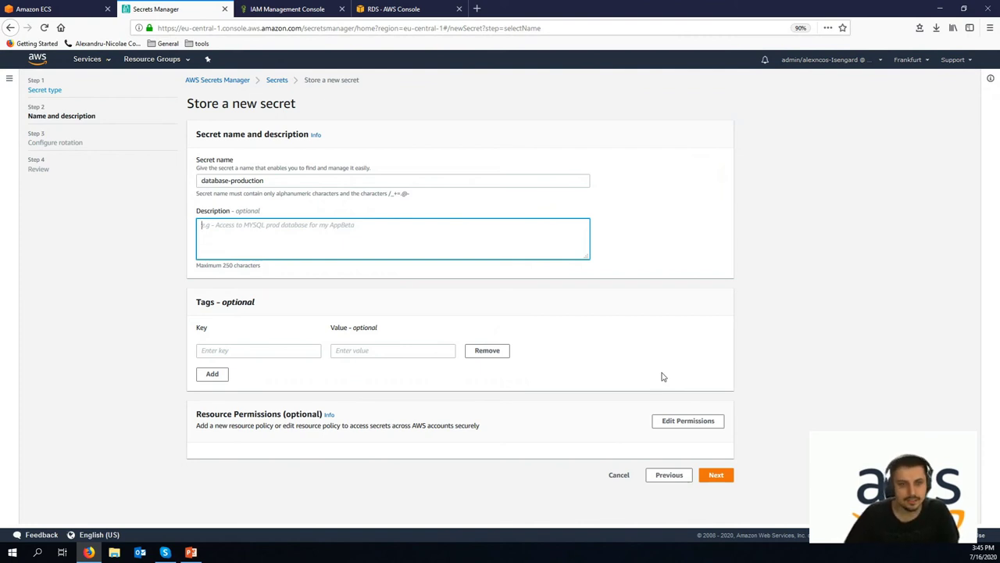
pyautogui.click(716, 474)
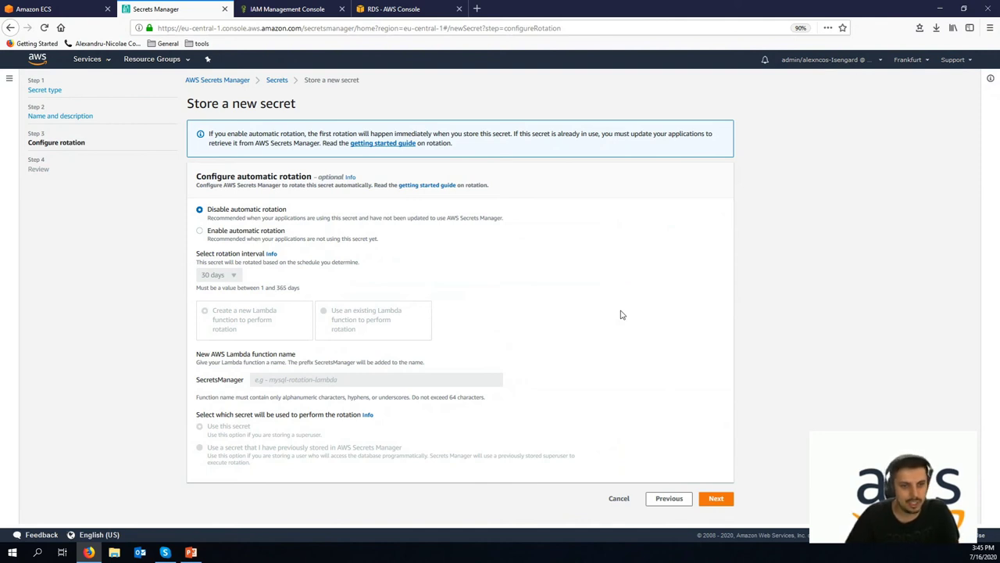
# Step: Enable automatic rotation for the secret and set the rotation interval to Custom
pyautogui.click(217, 237)
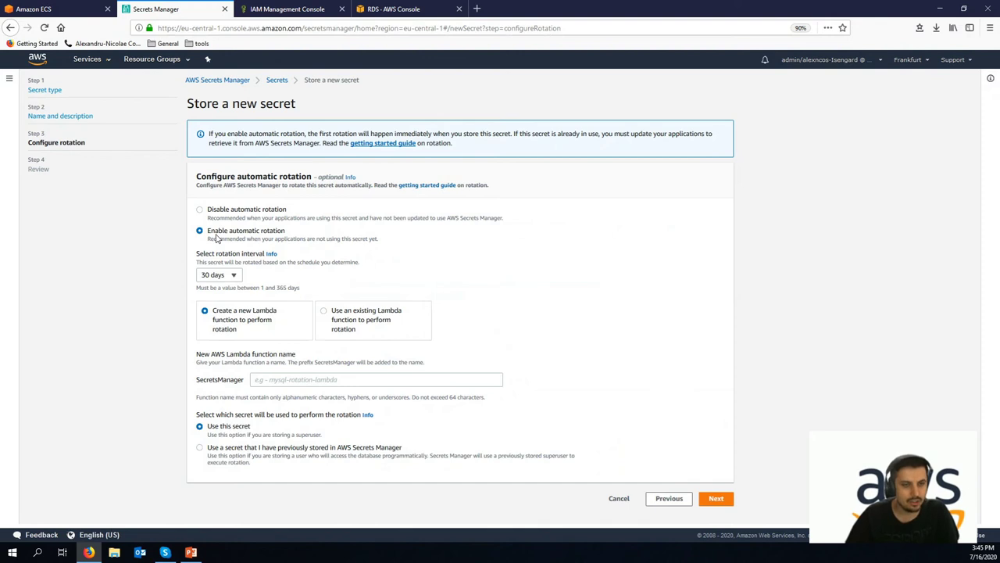
pyautogui.click(226, 277)
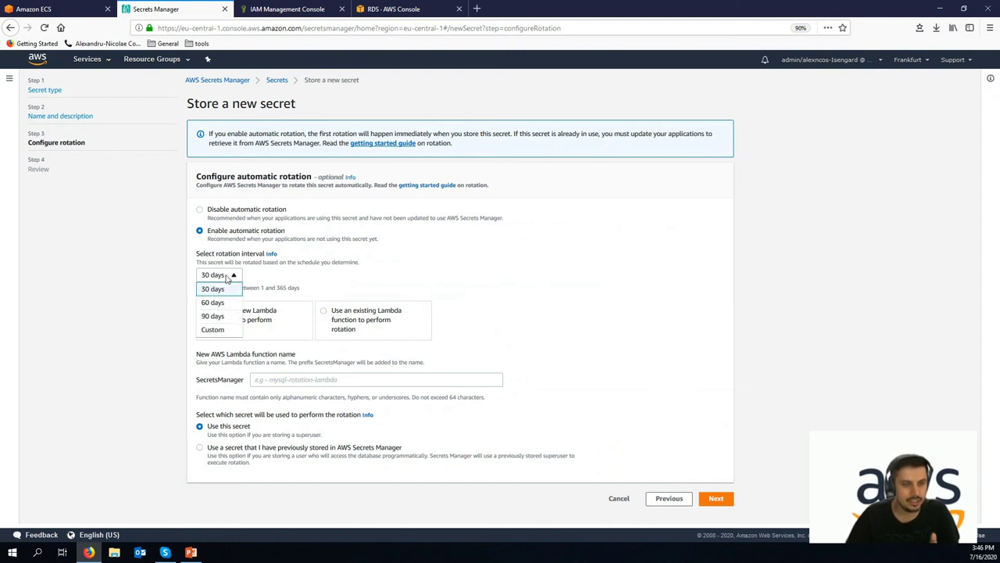
pyautogui.click(213, 329)
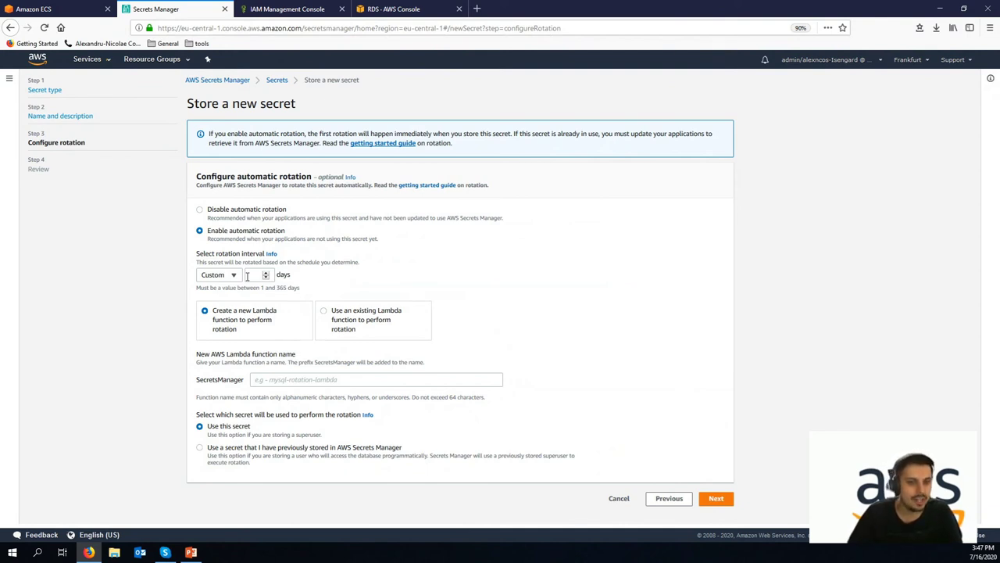
# Step: Compare the new and existing Lambda options, and choose the existing SecretsManagerrotate-credentials function to perform the rotation
pyautogui.click(336, 315)
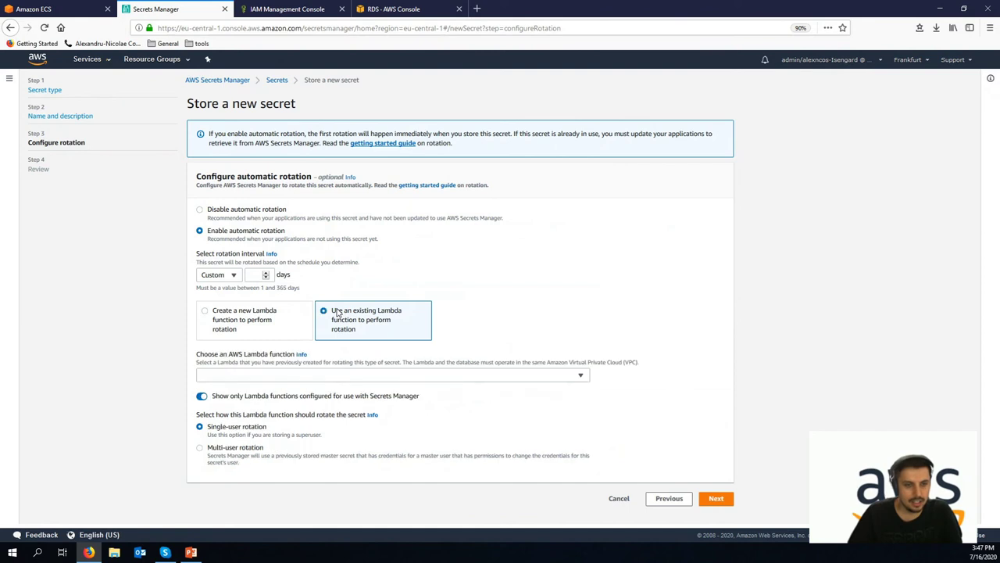
pyautogui.click(306, 377)
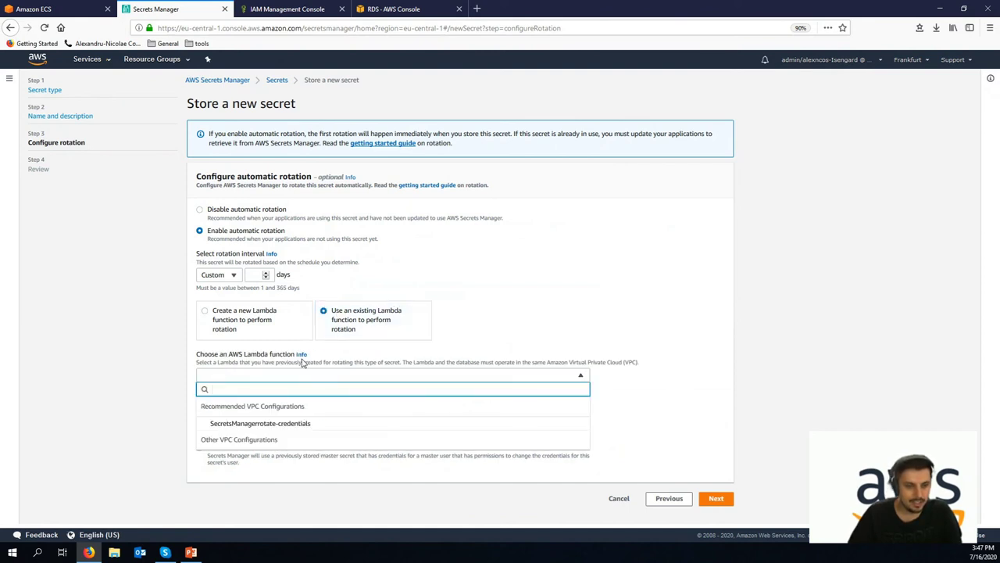
pyautogui.click(241, 340)
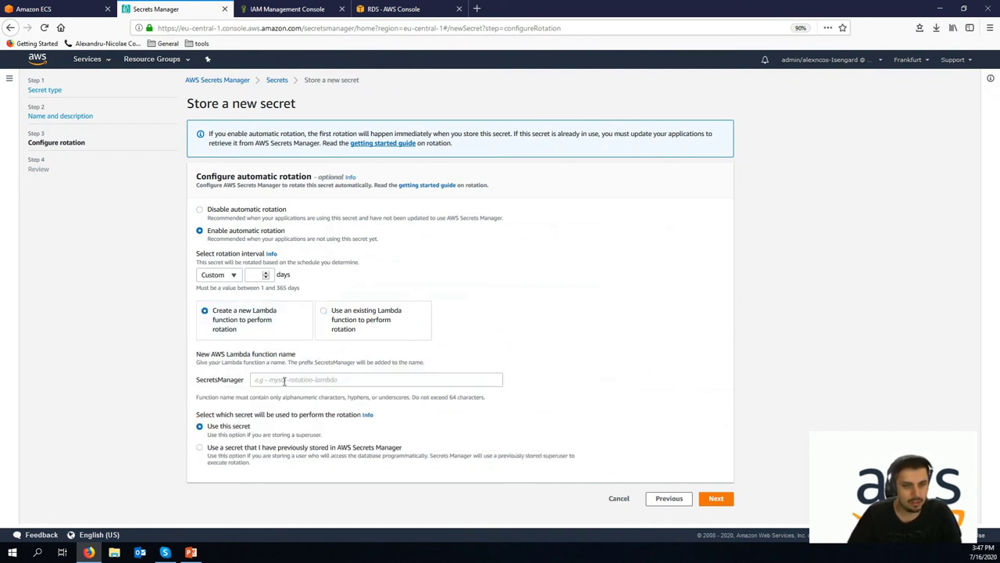
pyautogui.click(340, 336)
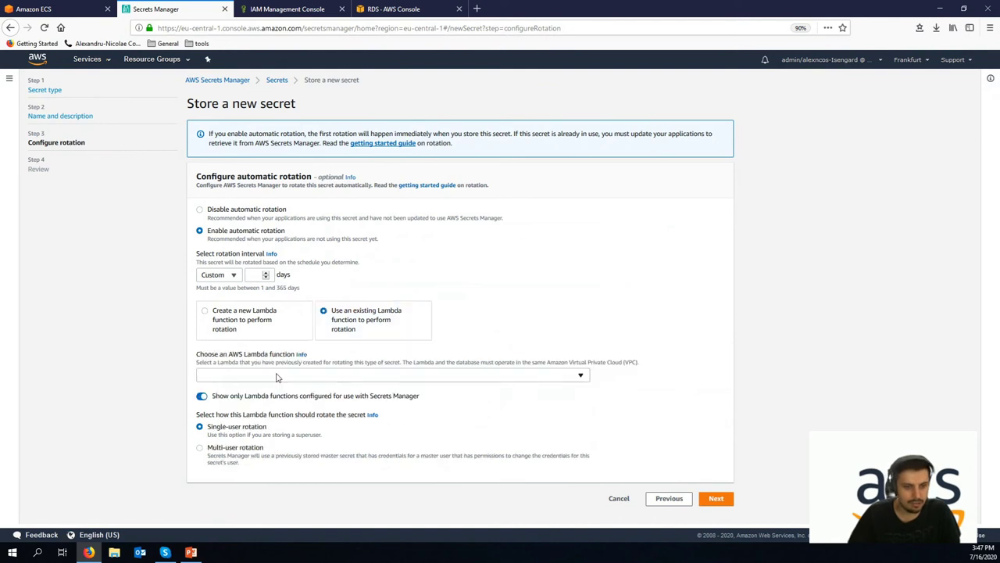
pyautogui.click(277, 376)
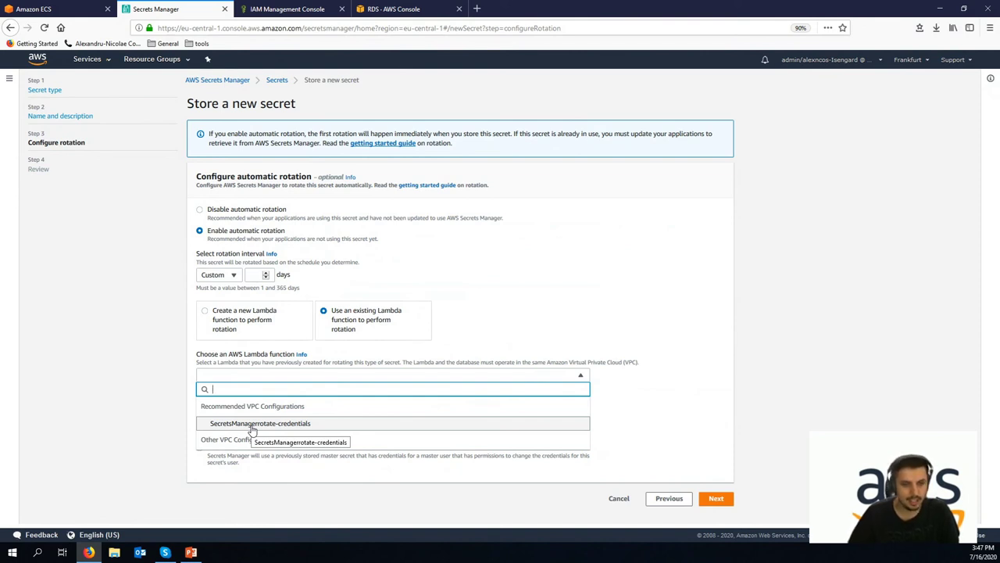
pyautogui.click(253, 428)
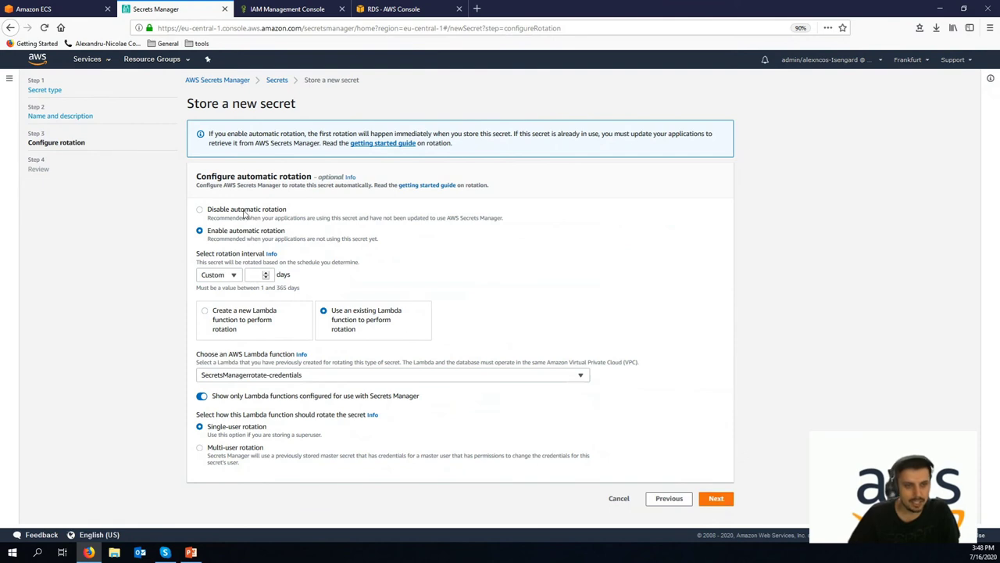
# Step: Set the rotation interval to 30 days and continue to the review of the secret
pyautogui.click(232, 274)
pyautogui.click(228, 289)
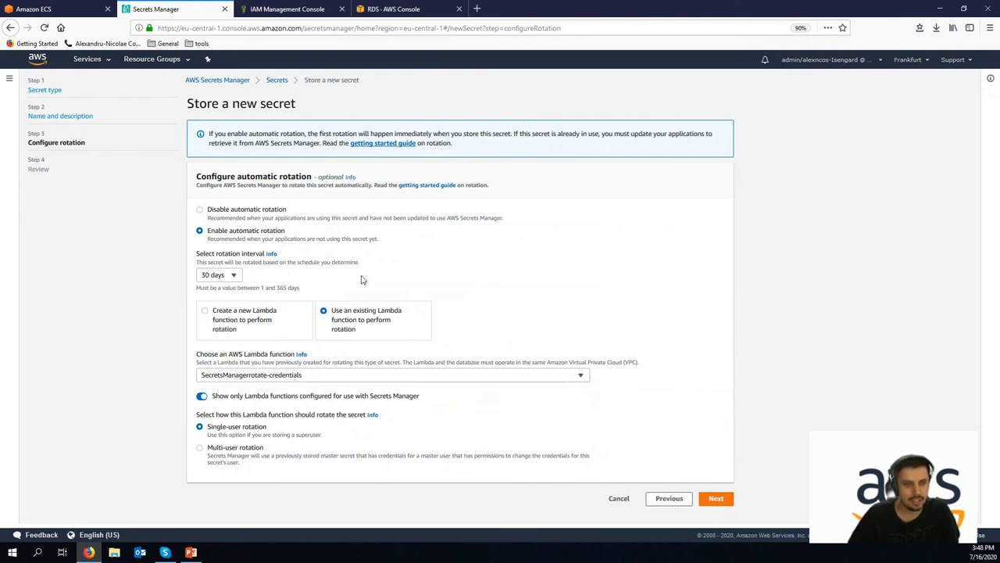
pyautogui.click(716, 499)
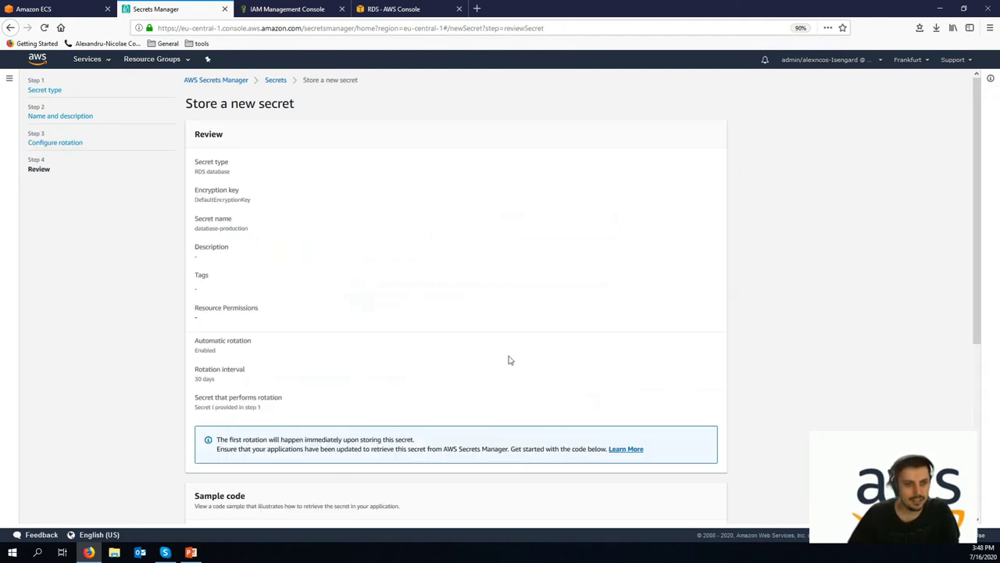
# Step: Store the secret after checking its review settings and Java sample code, and open the details of database-production
pyautogui.scroll(-2, 290, 257)
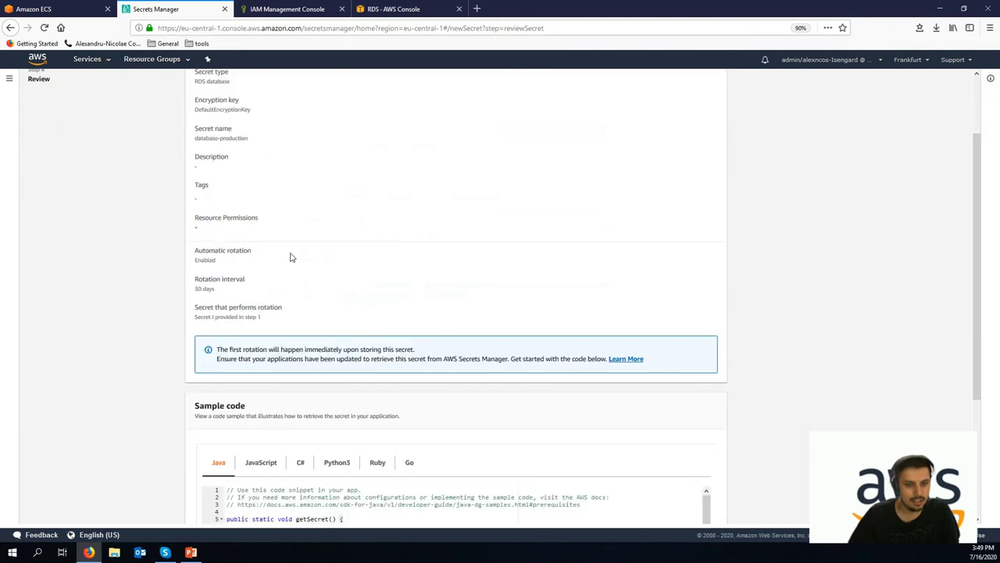
pyautogui.scroll(-4, 289, 257)
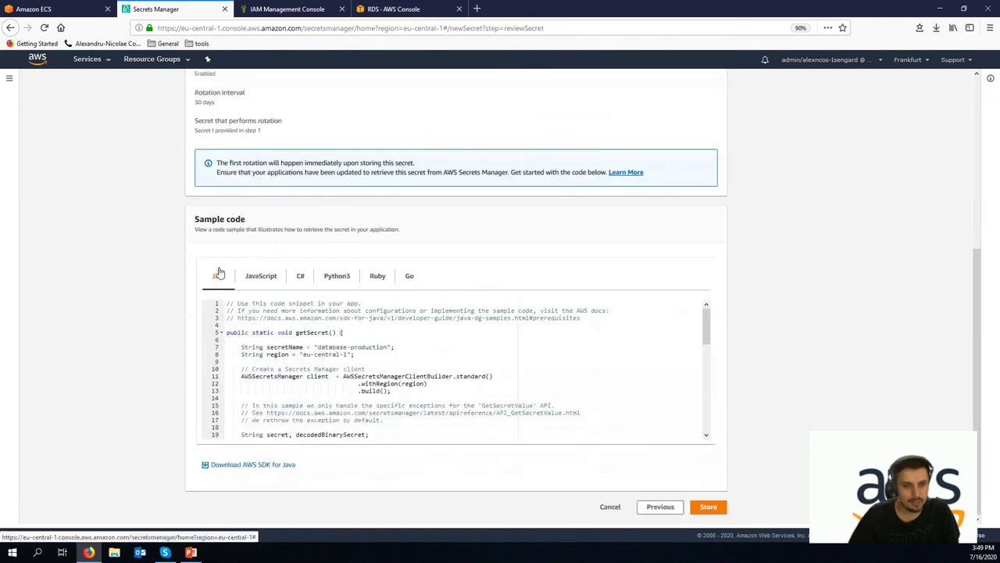
pyautogui.scroll(1, 344, 338)
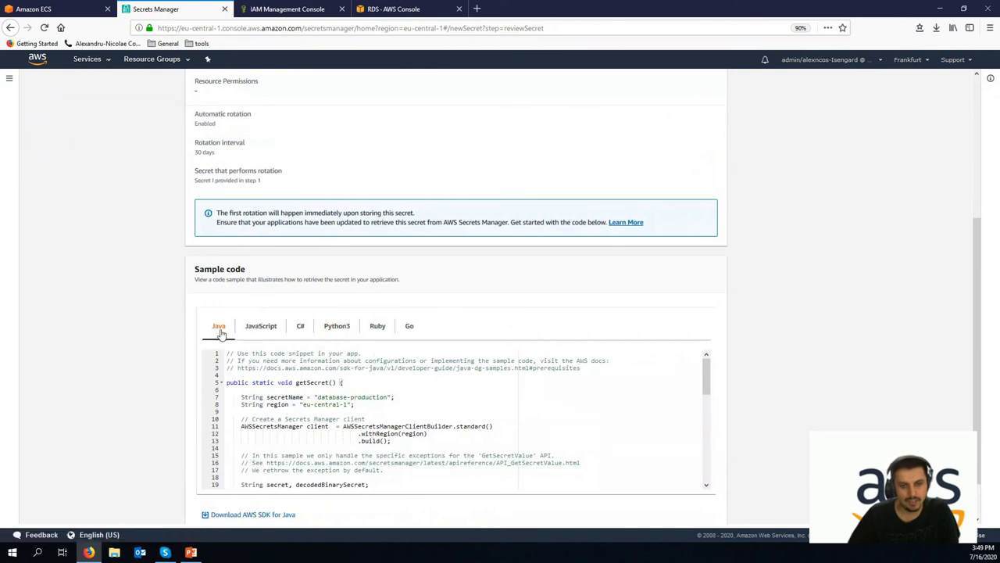
pyautogui.scroll(-1, 221, 334)
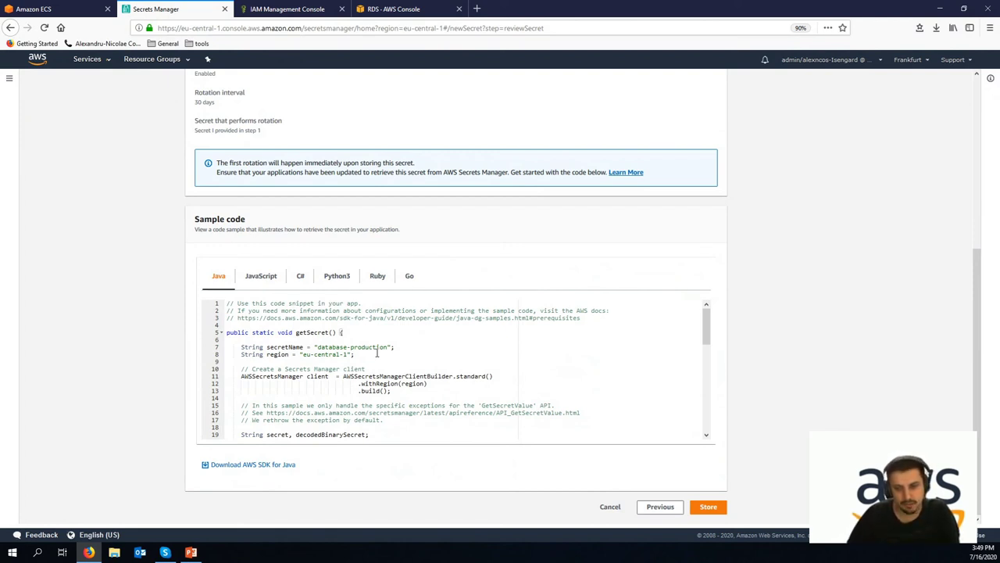
pyautogui.click(703, 506)
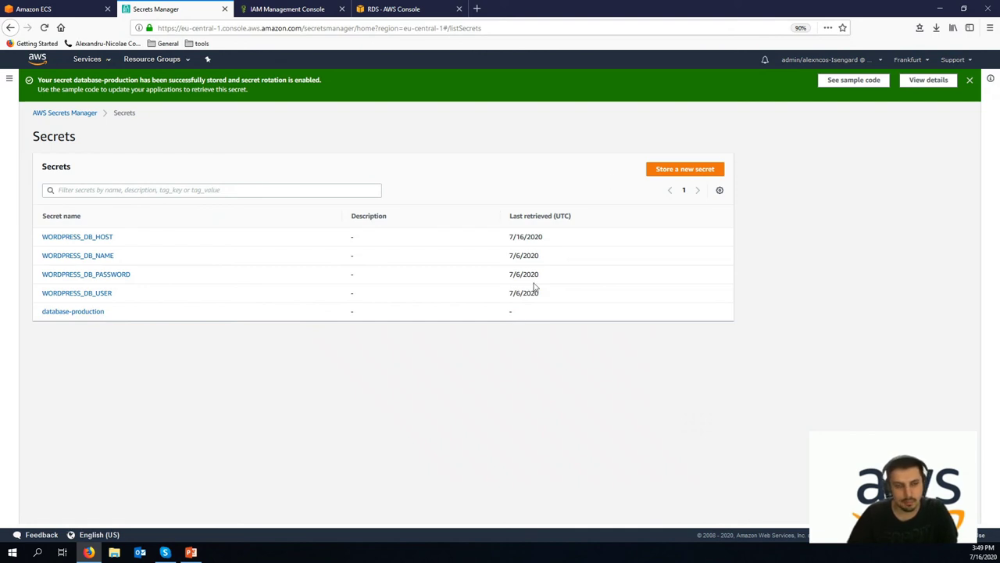
pyautogui.click(98, 312)
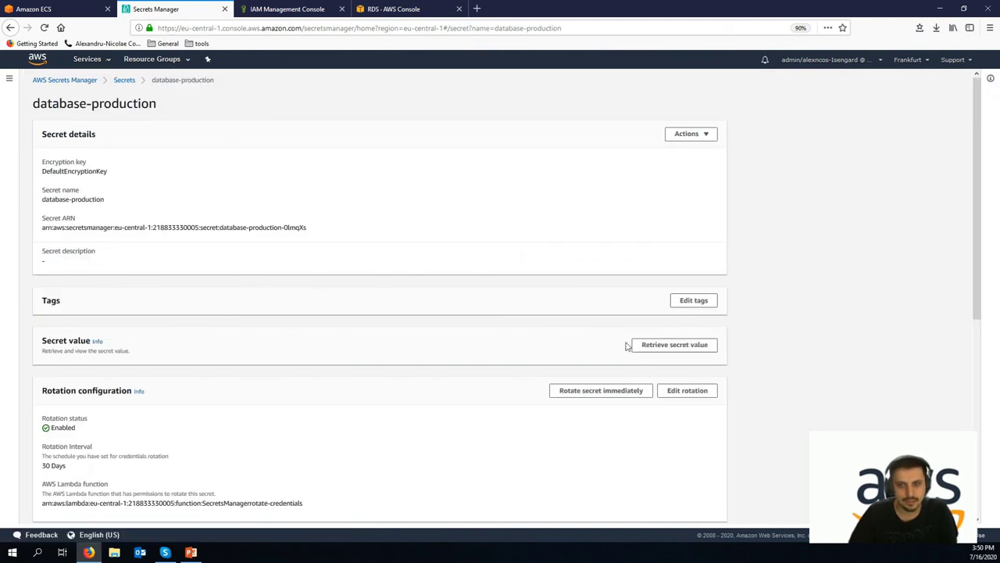
# Step: Check the waiting period required to schedule deletion of the database-production secret, and close the dialog without scheduling it
pyautogui.click(681, 137)
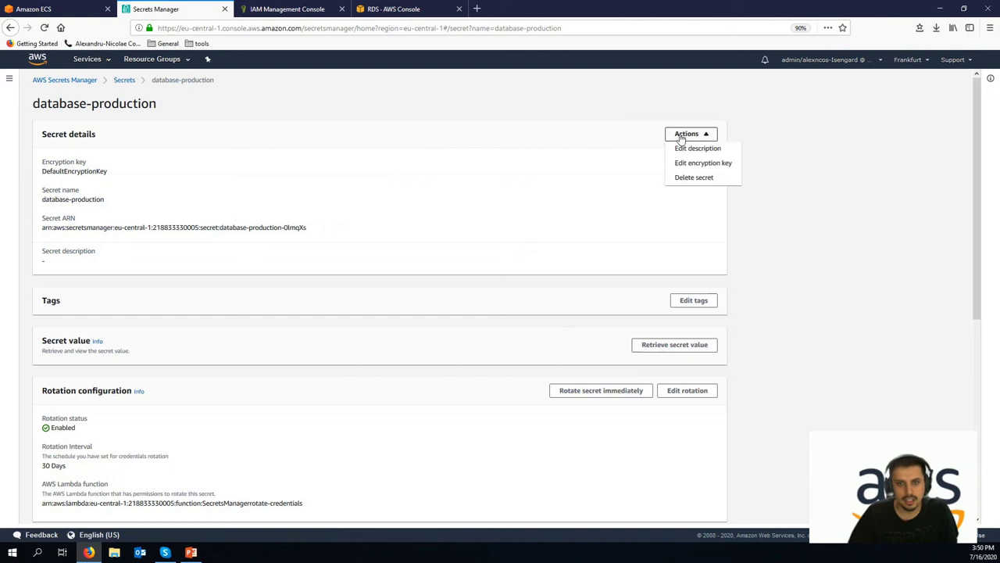
pyautogui.click(696, 178)
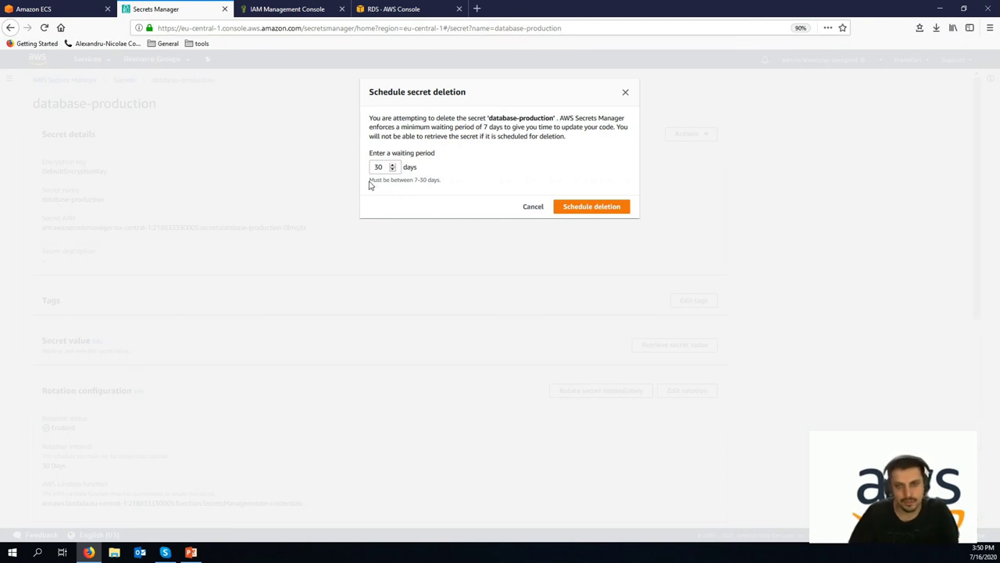
pyautogui.click(533, 208)
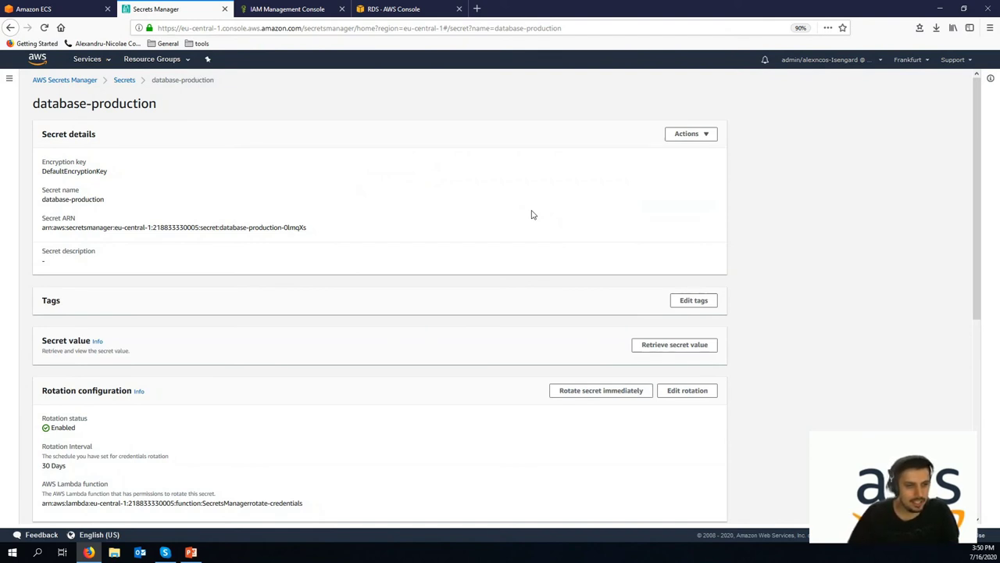
# Step: Examine the secret's ARN, rotation configuration, resource permissions and sample code on its details page
pyautogui.scroll(-4, 167, 250)
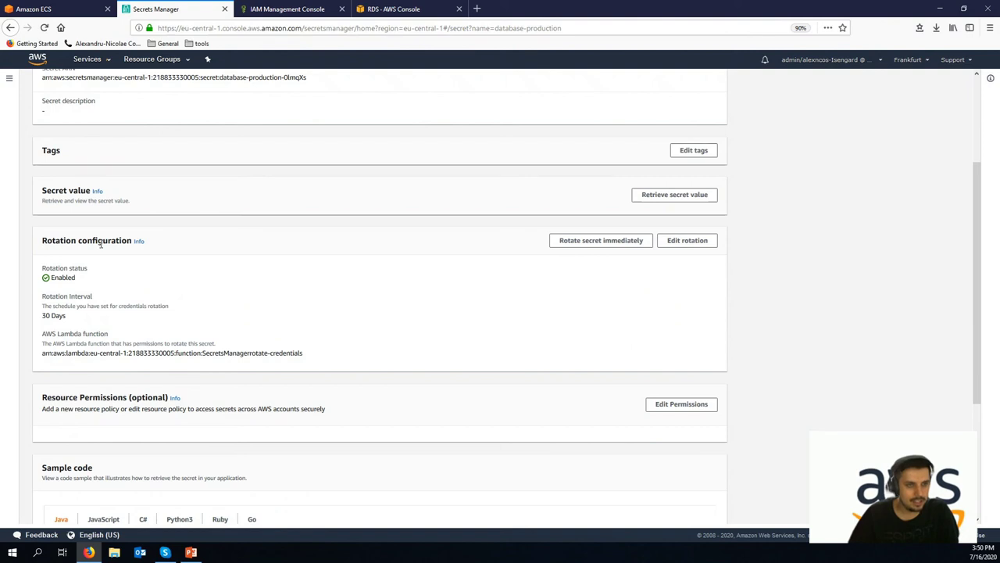
pyautogui.scroll(4, 100, 244)
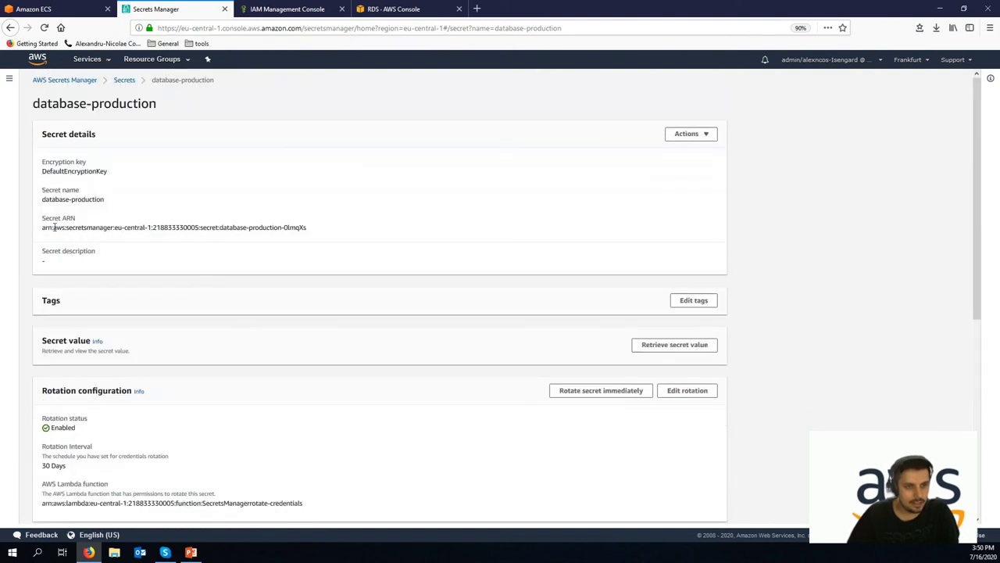
pyautogui.moveTo(42, 228); pyautogui.dragTo(341, 233)
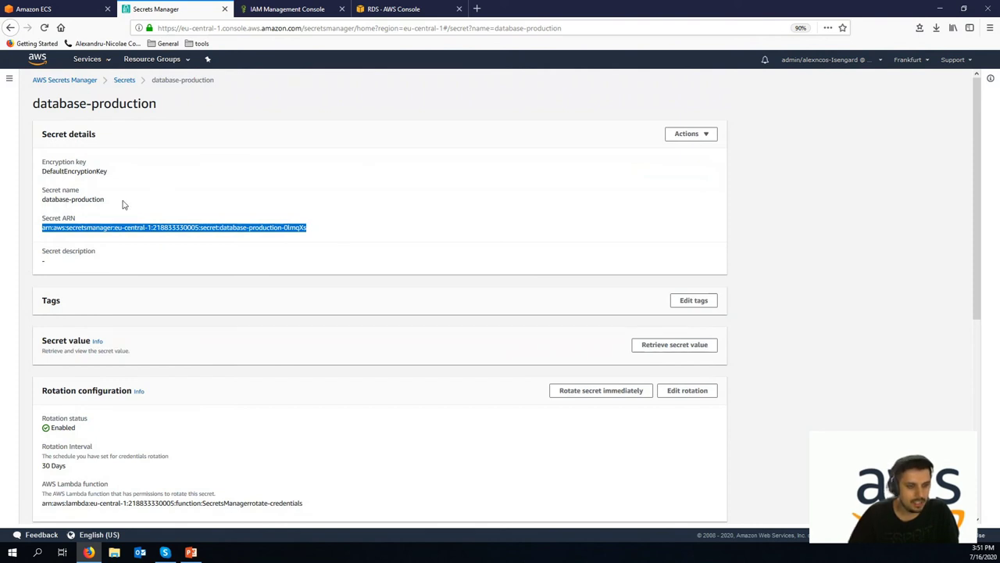
pyautogui.scroll(-4, 122, 204)
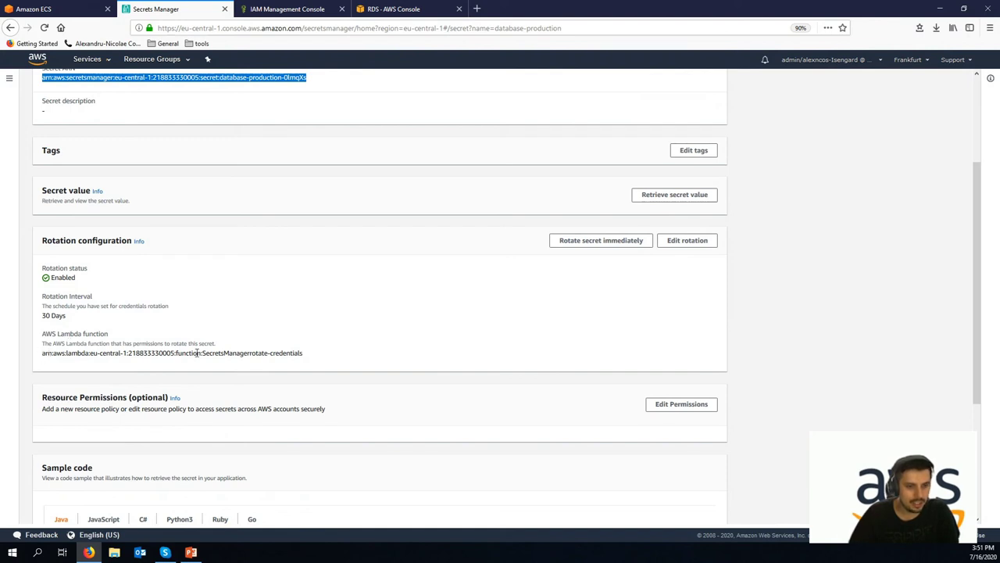
pyautogui.scroll(-2, 242, 355)
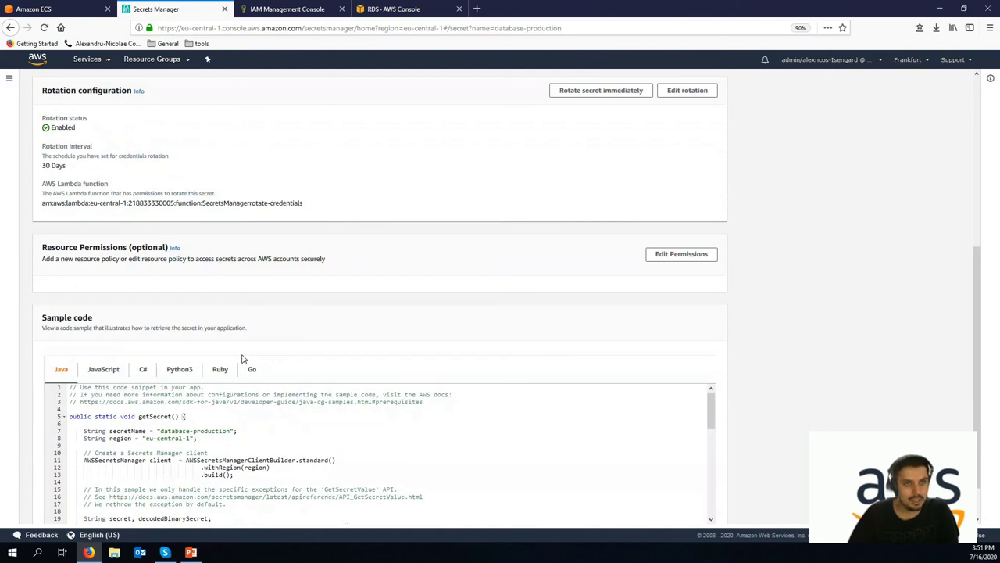
# Step: Start creating a new RDS proxy in the RDS console and set its identifier to proxy-db
pyautogui.click(377, 12)
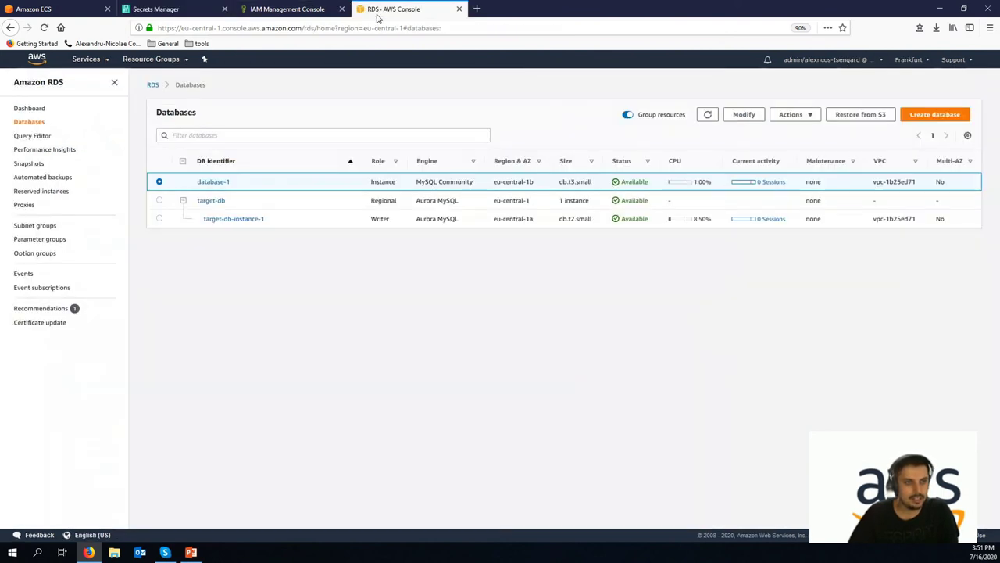
pyautogui.click(25, 205)
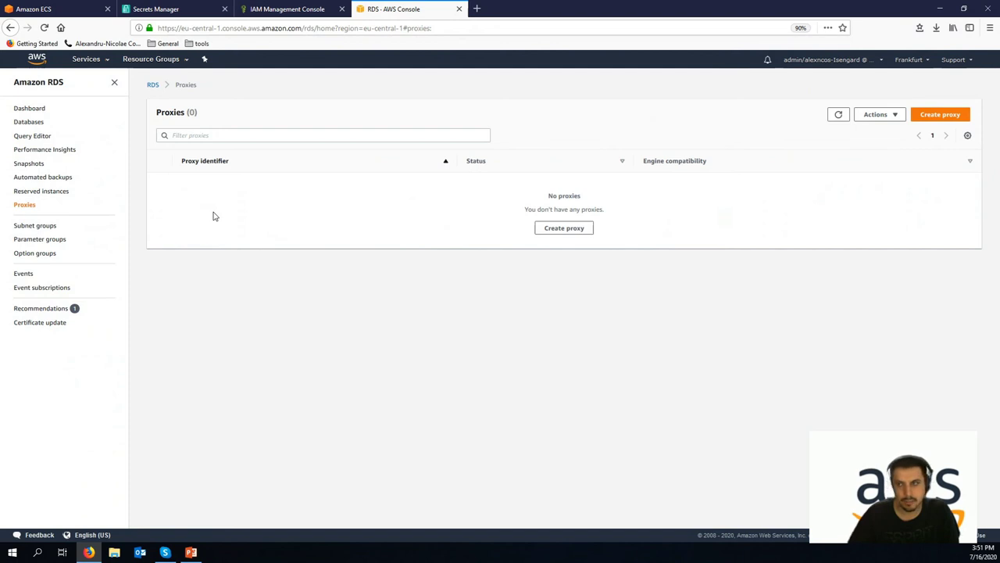
pyautogui.click(930, 121)
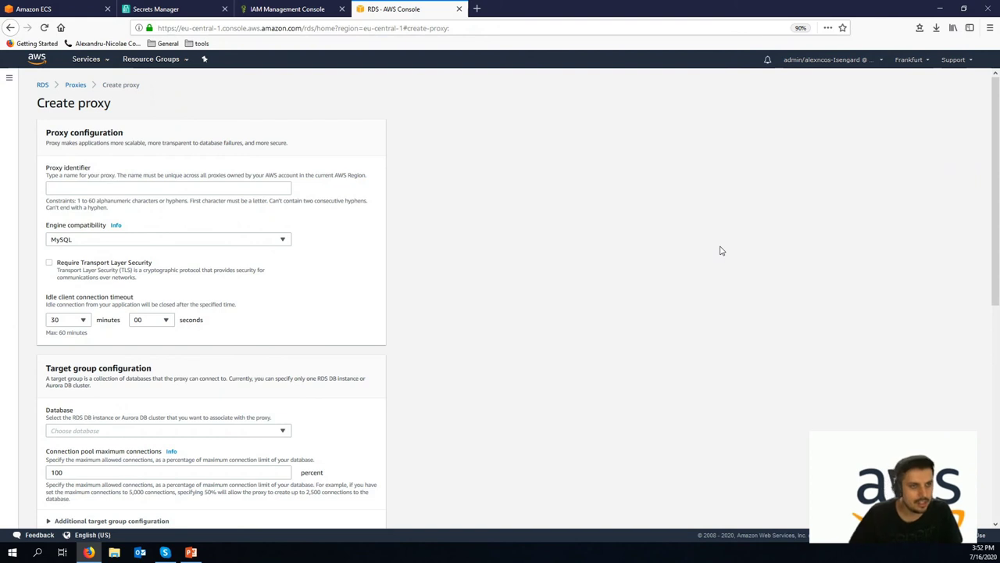
pyautogui.click(129, 185)
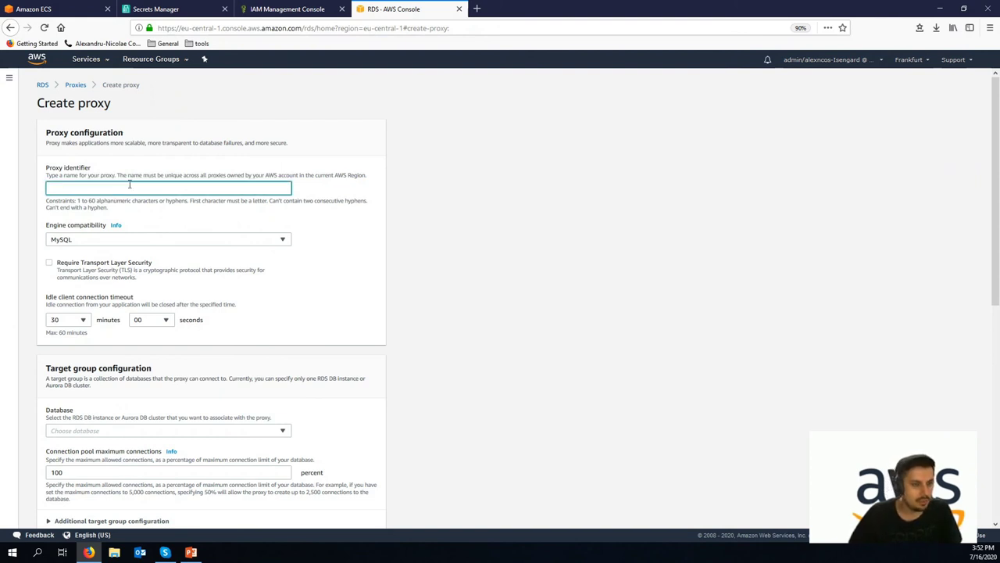
pyautogui.write('p')
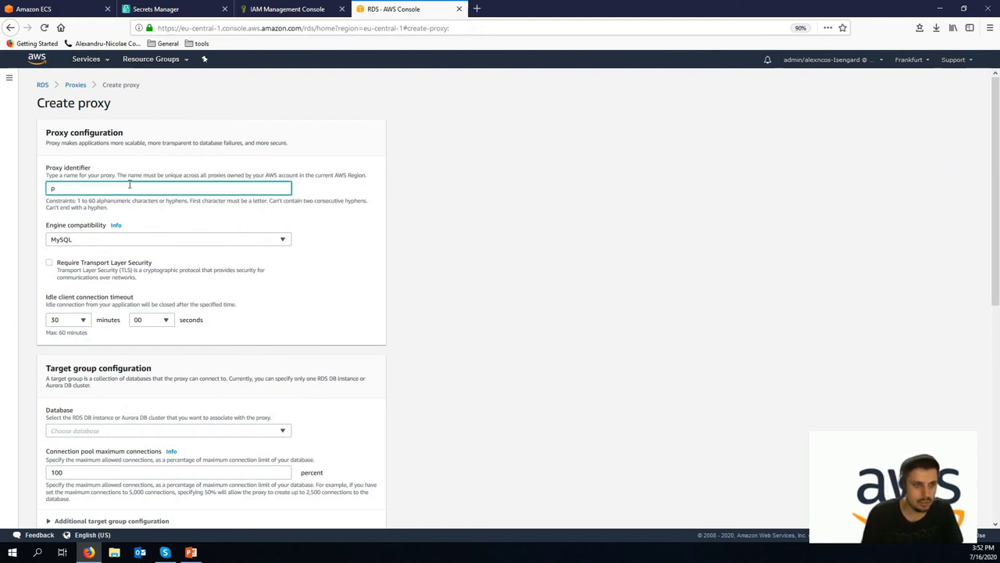
pyautogui.write('roxy-db')
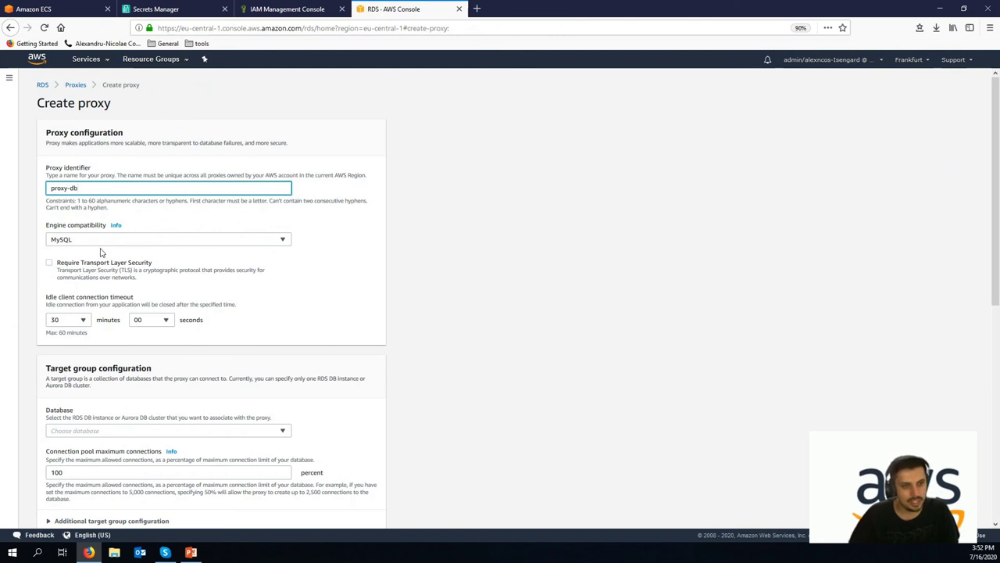
# Step: Choose target-db as the proxy's target database and review the additional target group configuration
pyautogui.scroll(-1, 100, 253)
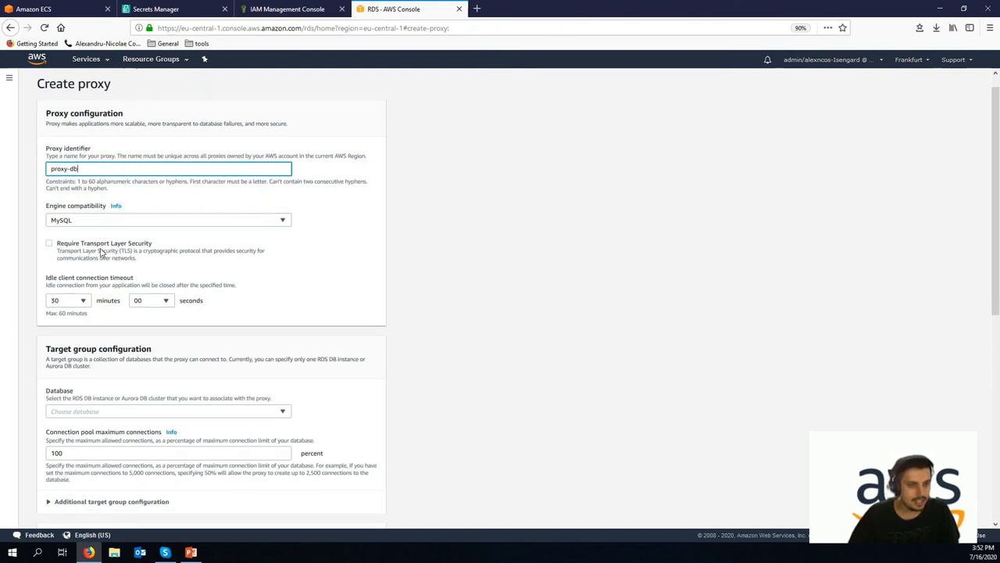
pyautogui.scroll(-3, 100, 252)
pyautogui.click(114, 293)
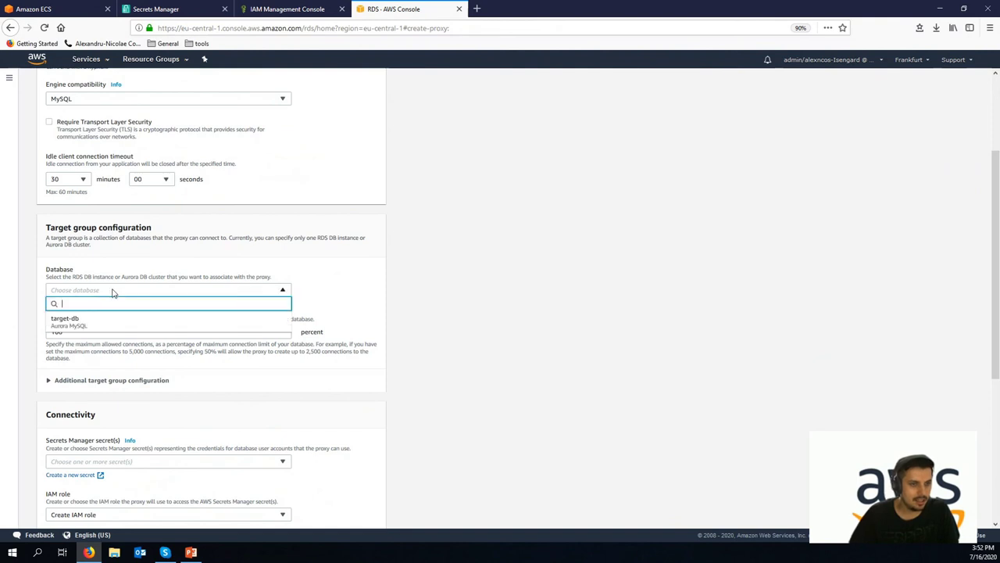
pyautogui.click(90, 322)
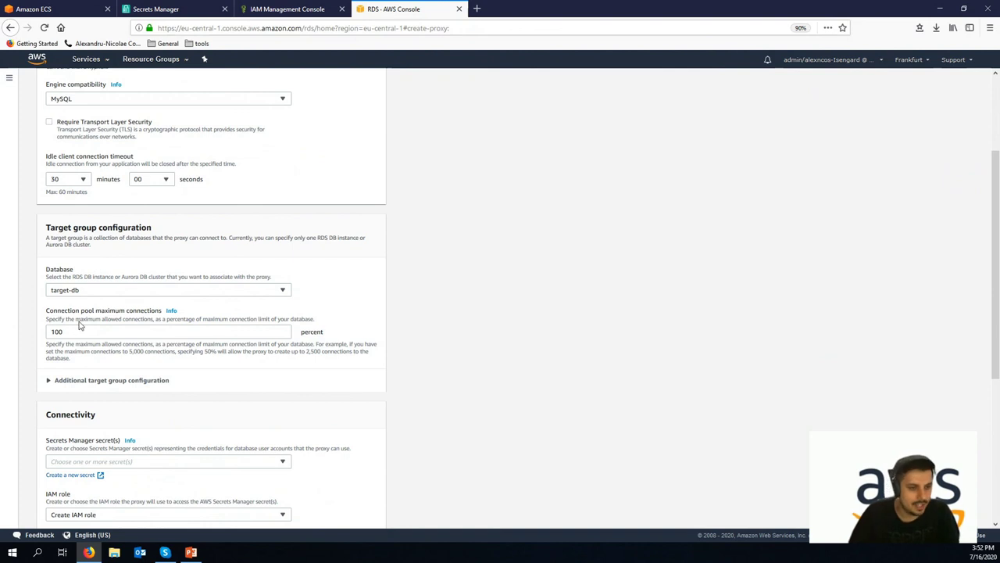
pyautogui.click(97, 380)
pyautogui.scroll(-3, 95, 381)
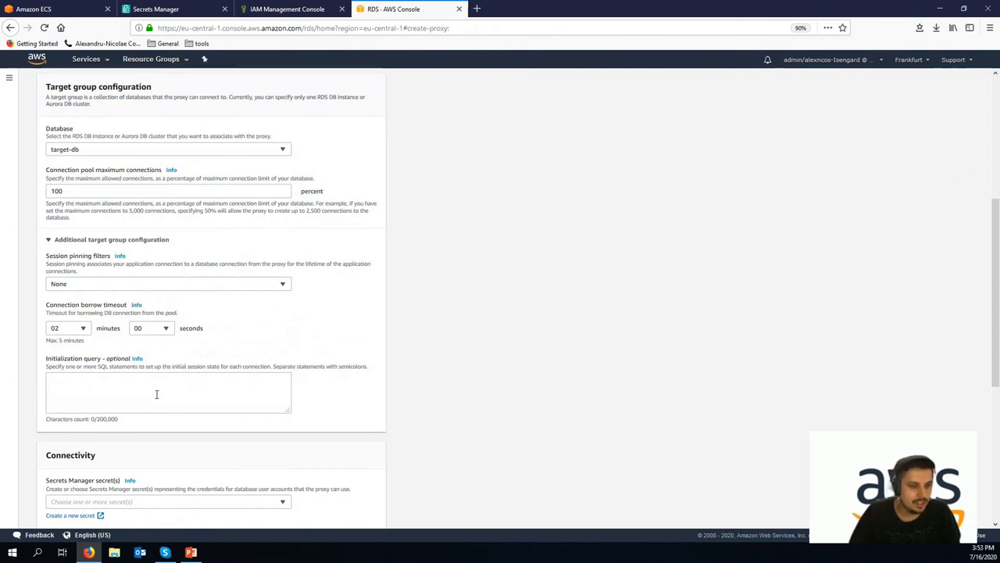
pyautogui.click(108, 240)
# Step: Assign the database-production secret to the proxy's connectivity and keep Create IAM role as its IAM role
pyautogui.scroll(-2, 108, 243)
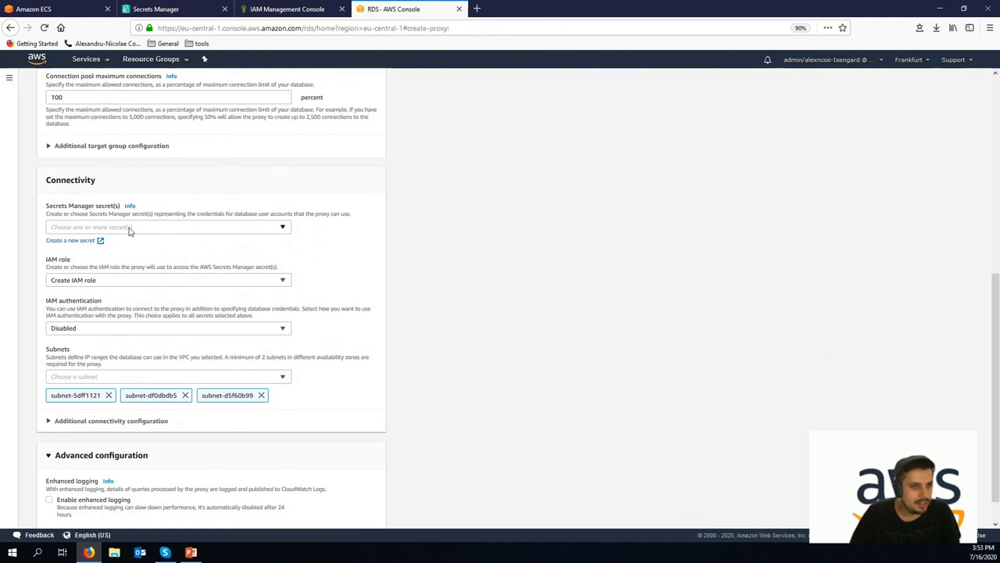
pyautogui.click(131, 228)
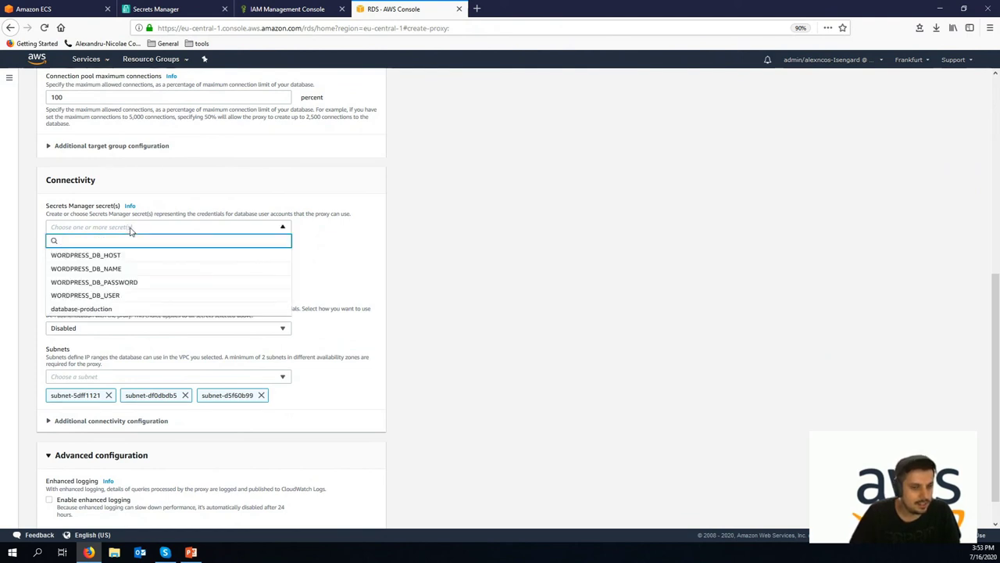
pyautogui.click(100, 310)
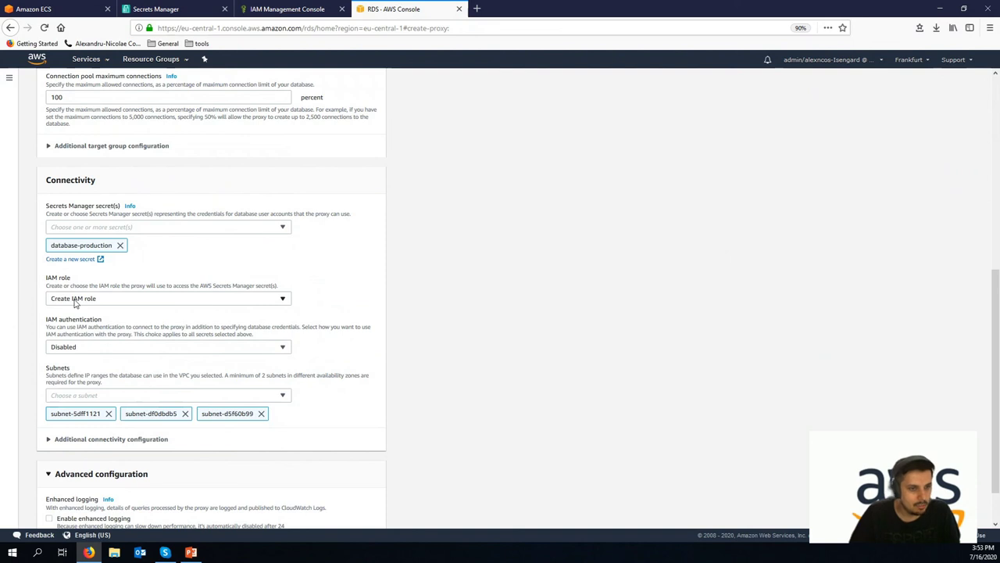
pyautogui.click(75, 300)
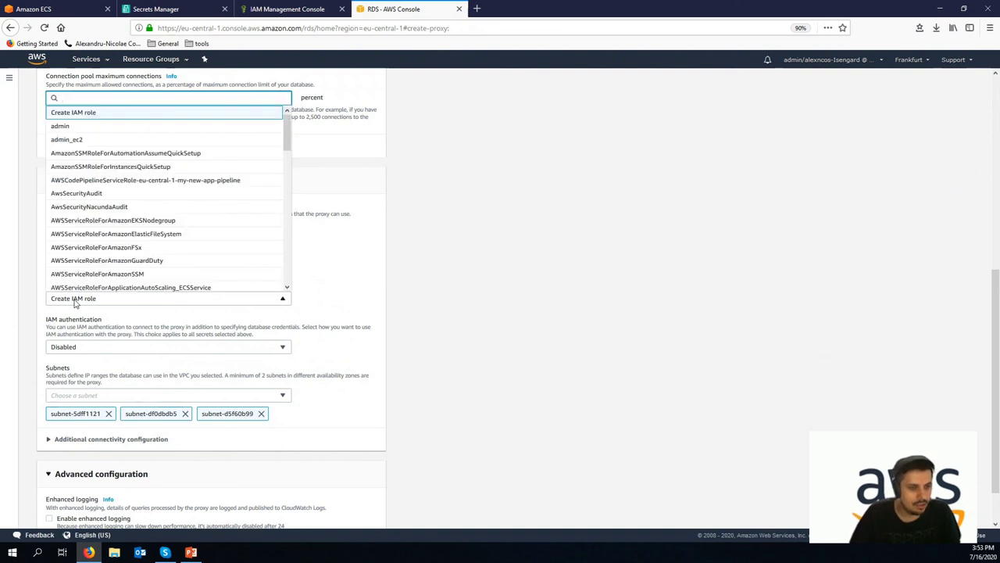
pyautogui.click(75, 303)
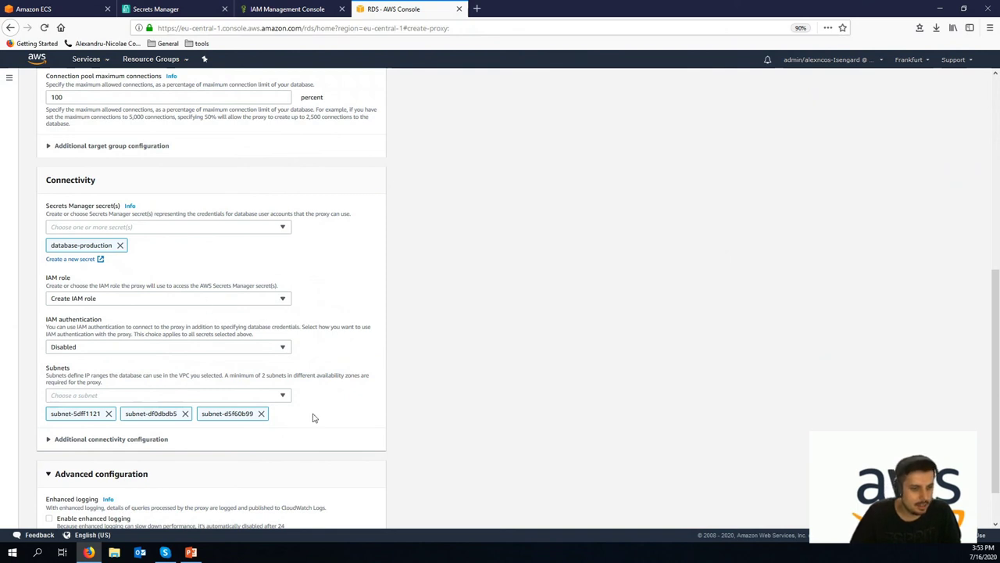
# Step: Review the proxy's additional connectivity configuration, including the VPC security group, and create the proxy
pyautogui.scroll(-1, 156, 372)
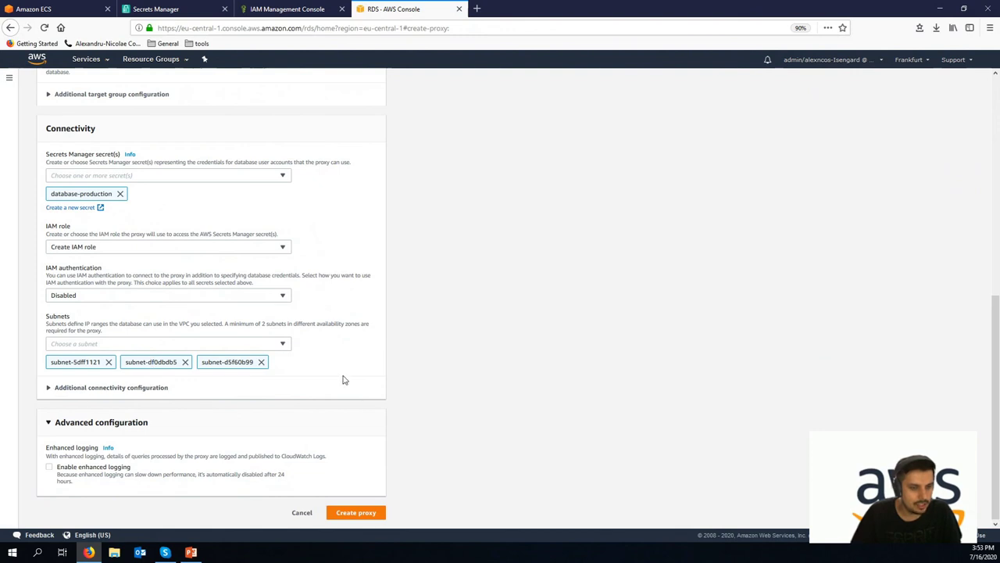
pyautogui.click(196, 390)
pyautogui.scroll(-3, 196, 387)
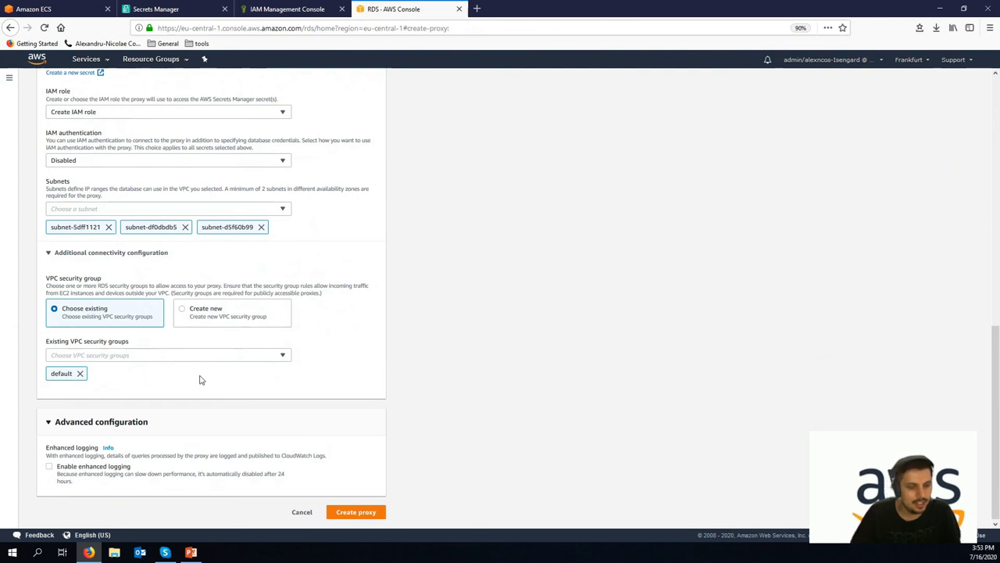
pyautogui.click(84, 254)
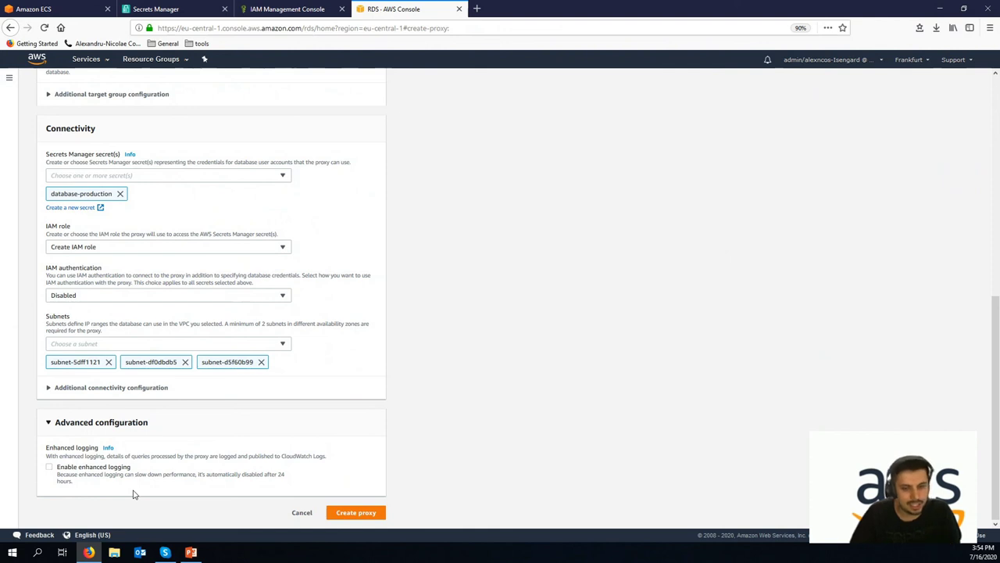
pyautogui.click(358, 514)
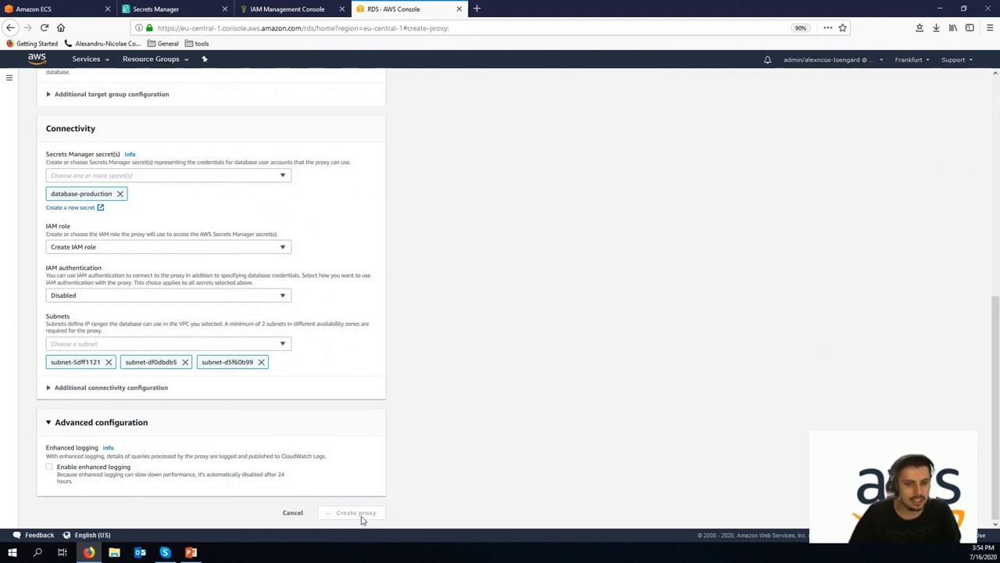